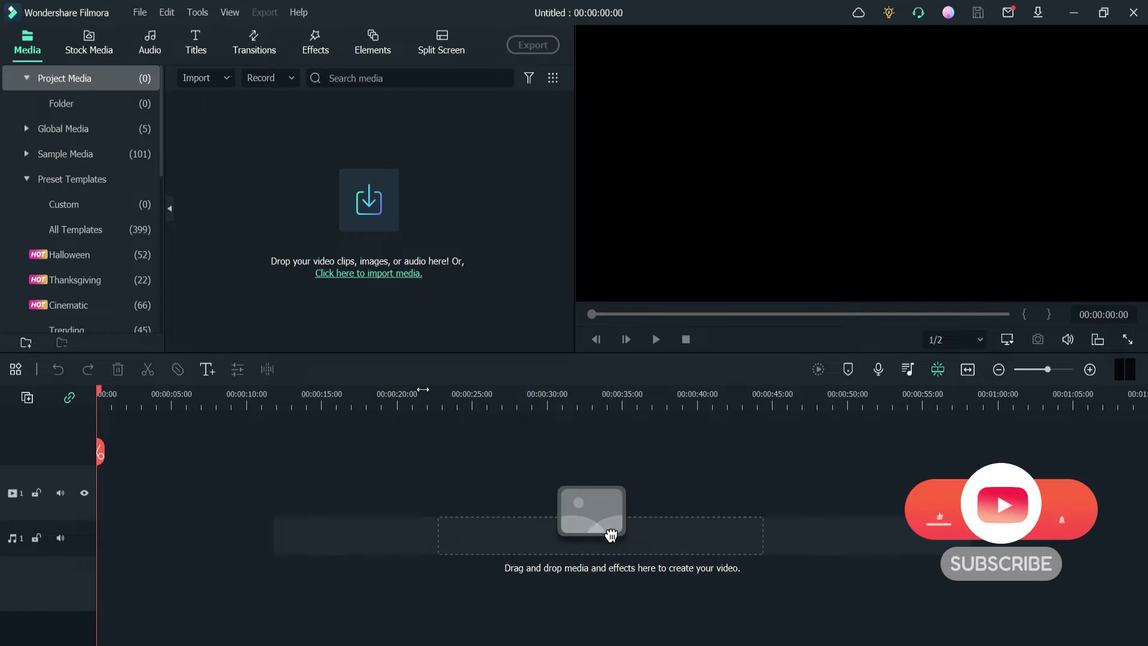
- Drag the 4096x2160 dance clip from Stock Media Downloads to video track 1 at 2048x1080
click(95, 49)
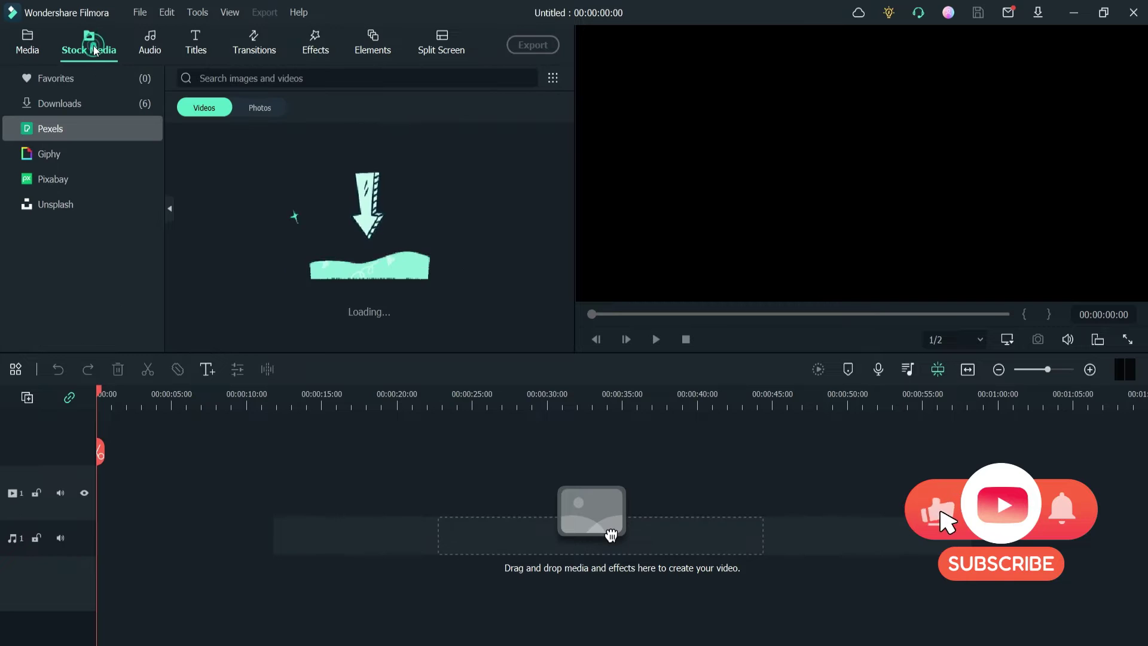
click(79, 105)
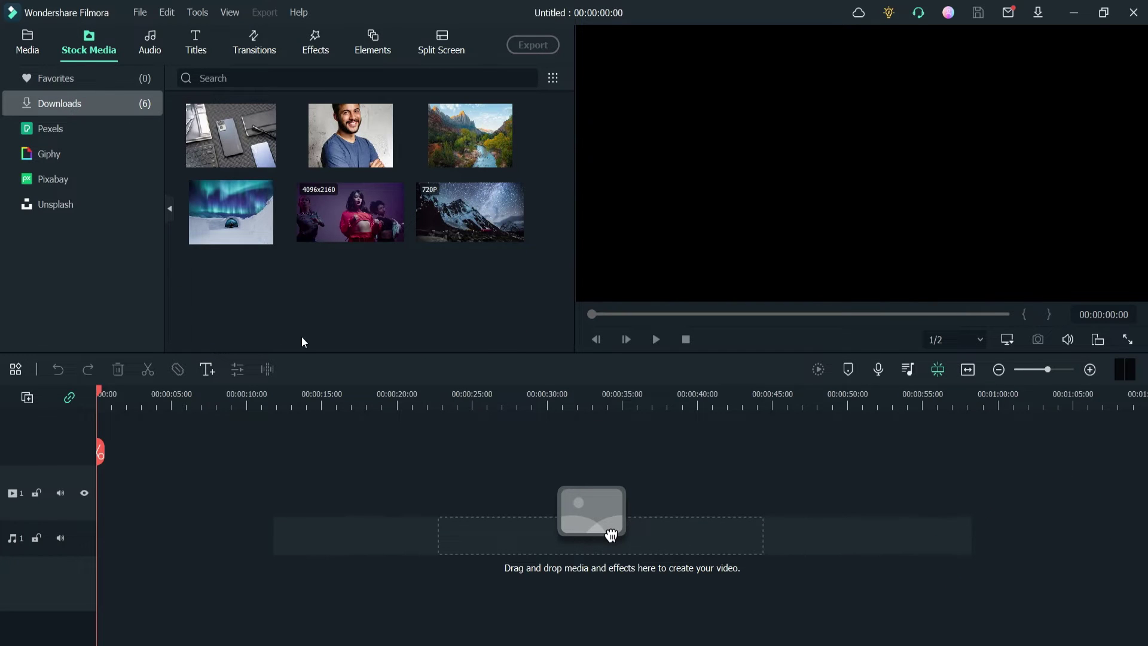
mouse_move(353, 232)
click(345, 213)
drag(345, 213, 92, 522)
click(457, 278)
click(695, 338)
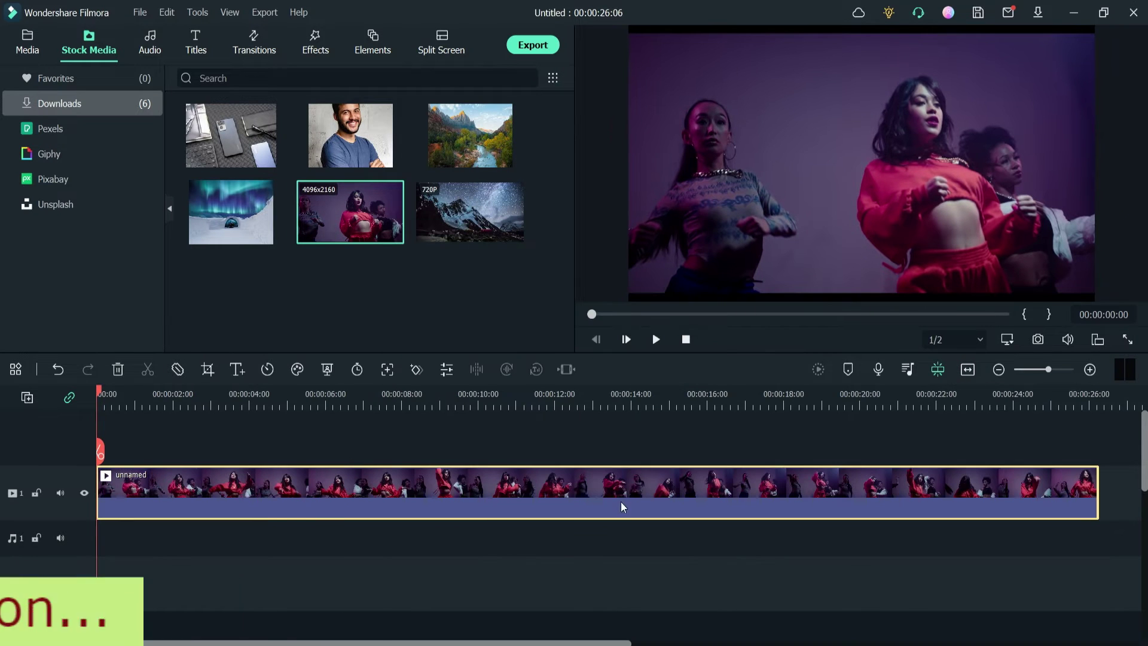
- Show the NewBlue FX > NewBlue Essentials effects and scroll the grid to Selective Focus
click(320, 48)
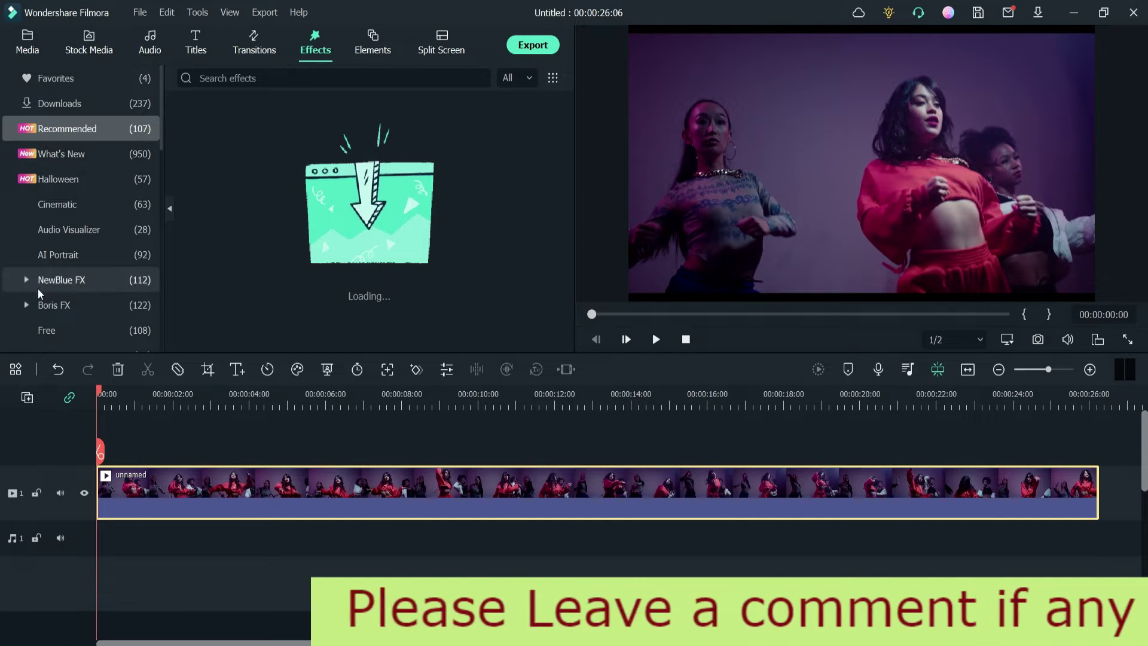
click(38, 285)
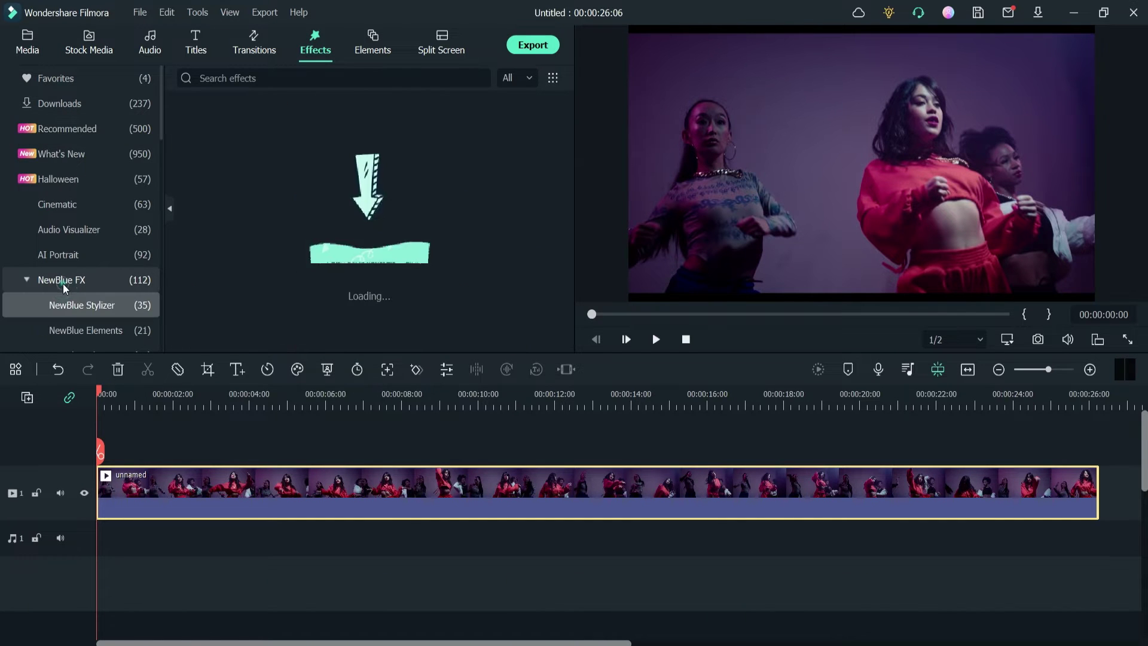
scroll(97, 211, down, 3)
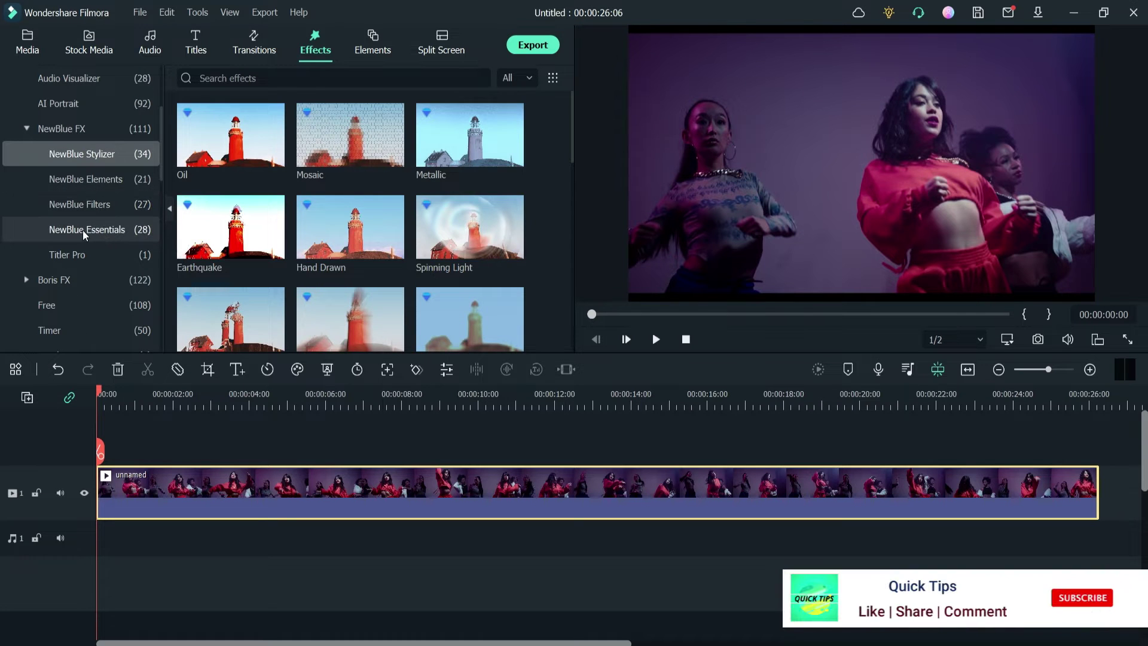
click(81, 230)
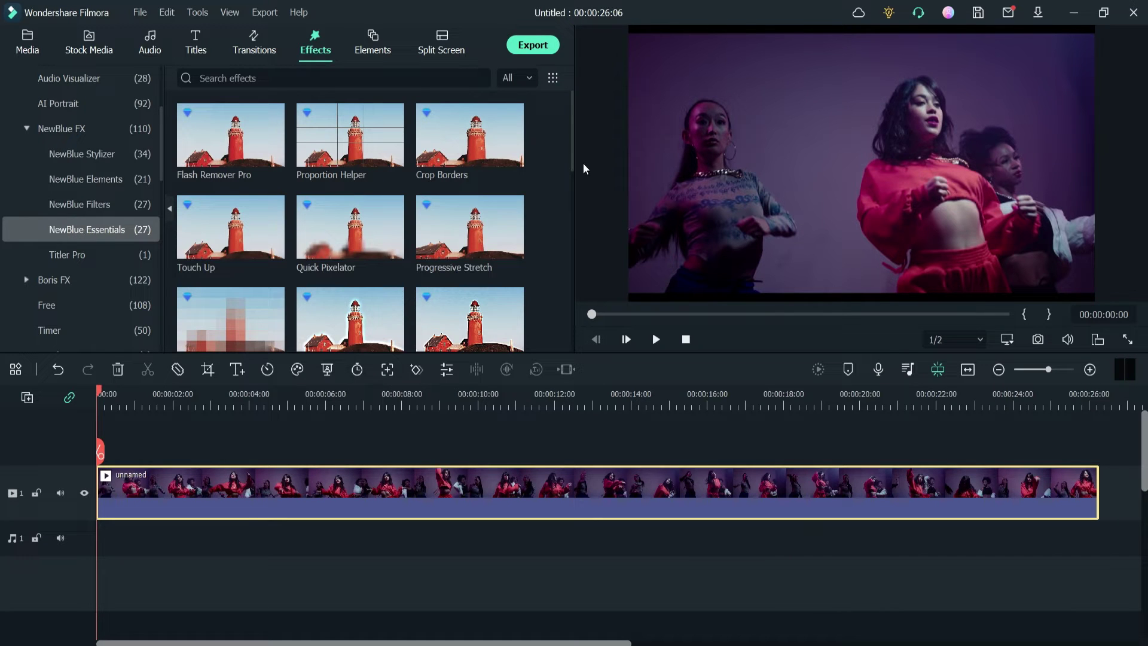
drag(572, 143, 555, 311)
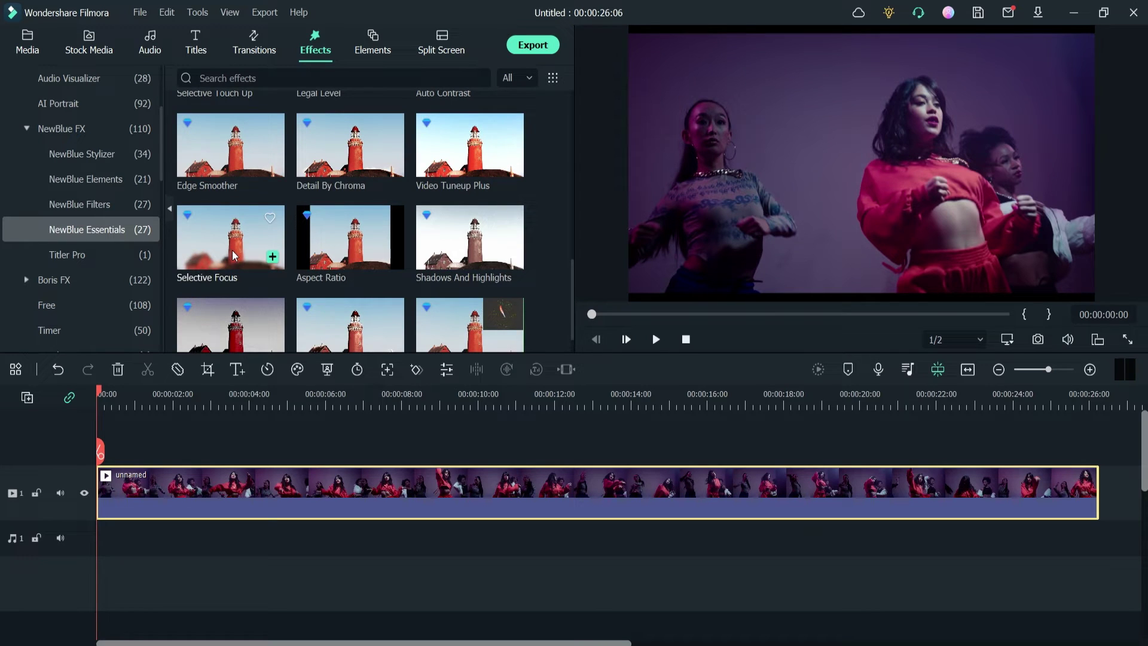
- Put Selective Focus on track 2, stretch it to the clip end, and move to 00:00:06:14
drag(233, 256, 114, 448)
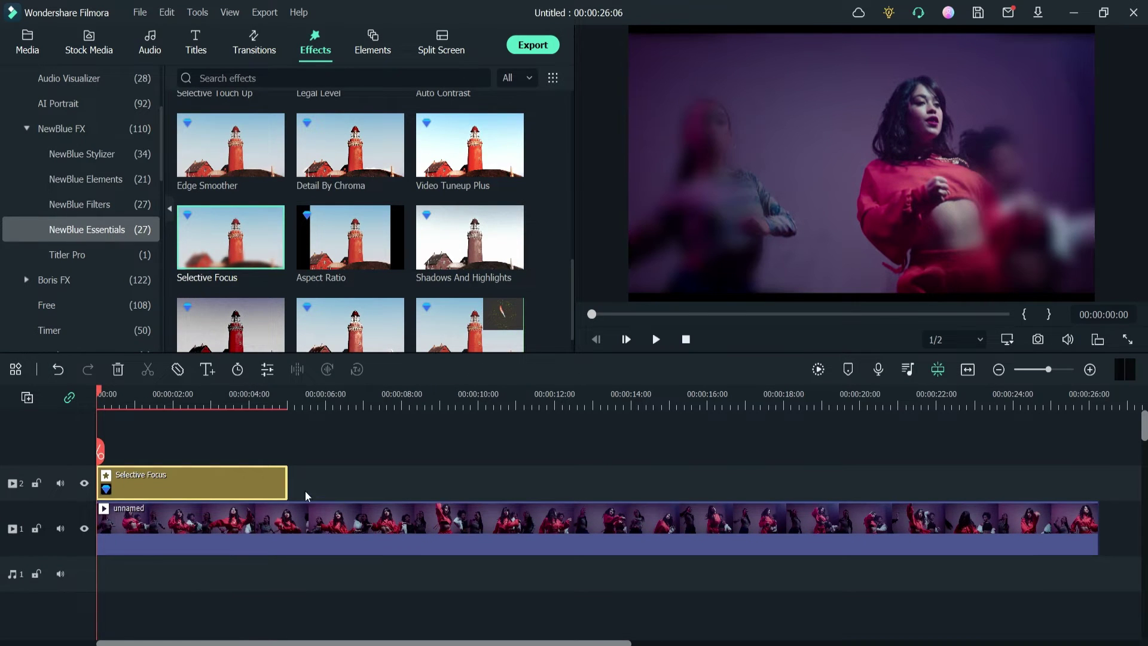
mouse_move(289, 484)
mouse_down()
mouse_move(948, 478)
mouse_move(1097, 496)
mouse_up()
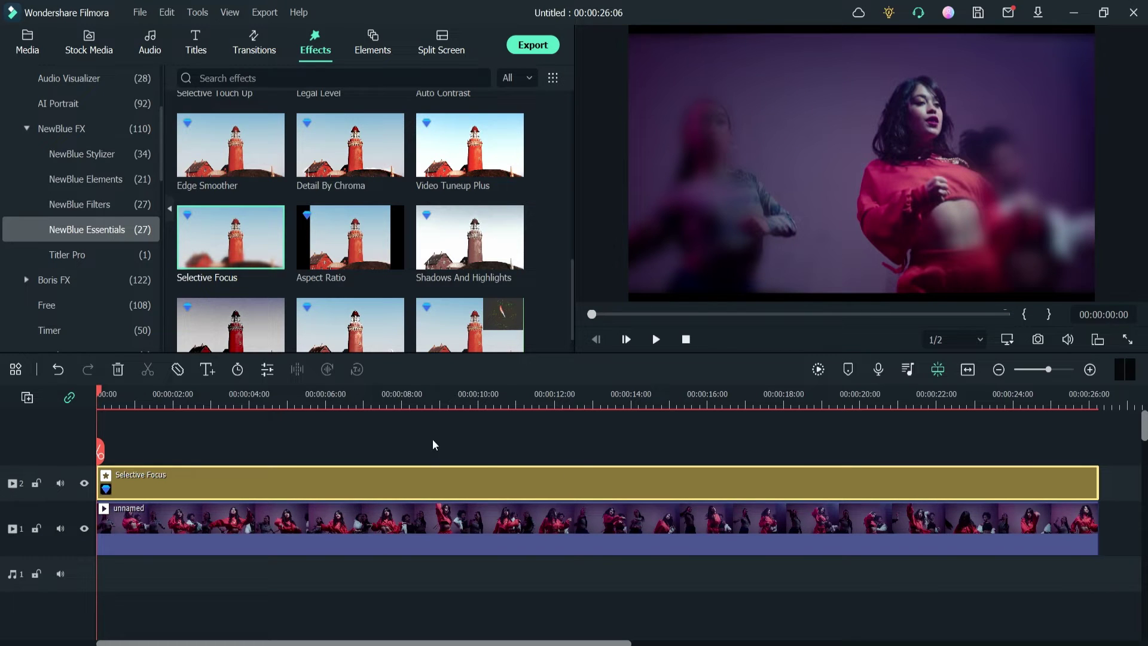
click(347, 398)
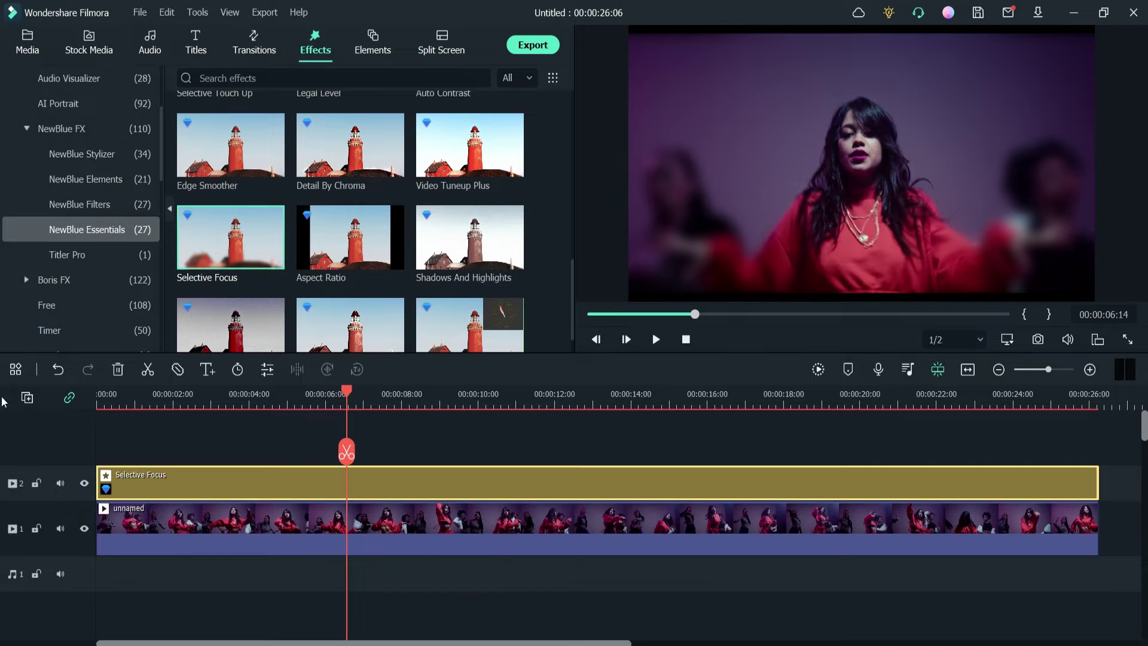
- Hide track 2, apply Crop to Fit to the dance clip, then show track 2 again
click(85, 485)
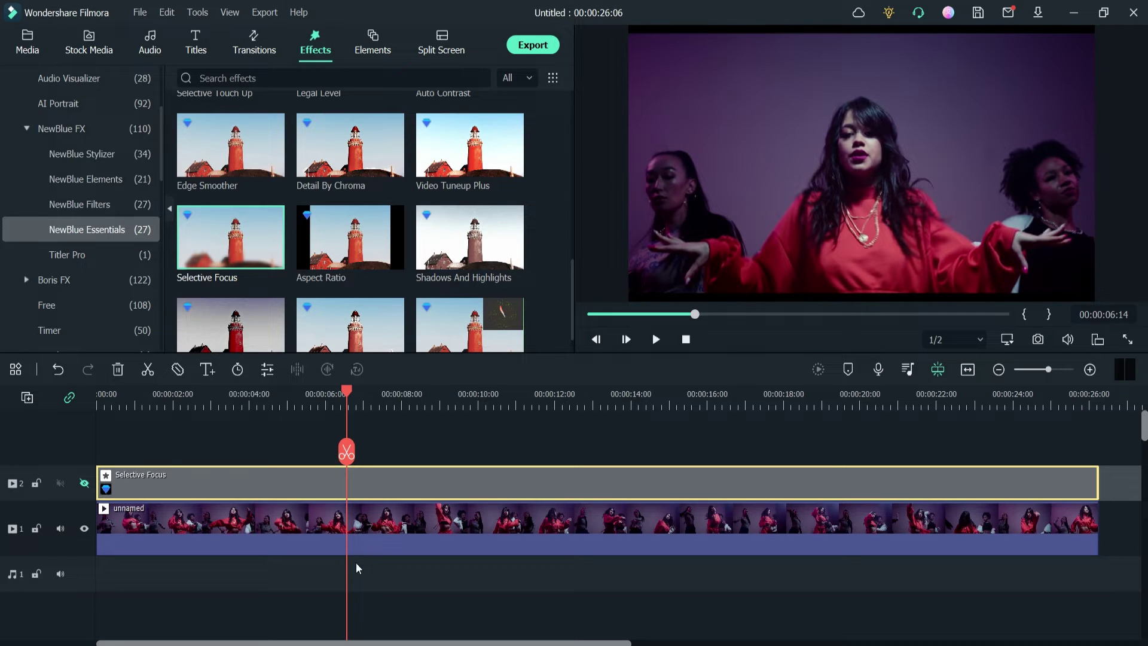
right_click(371, 540)
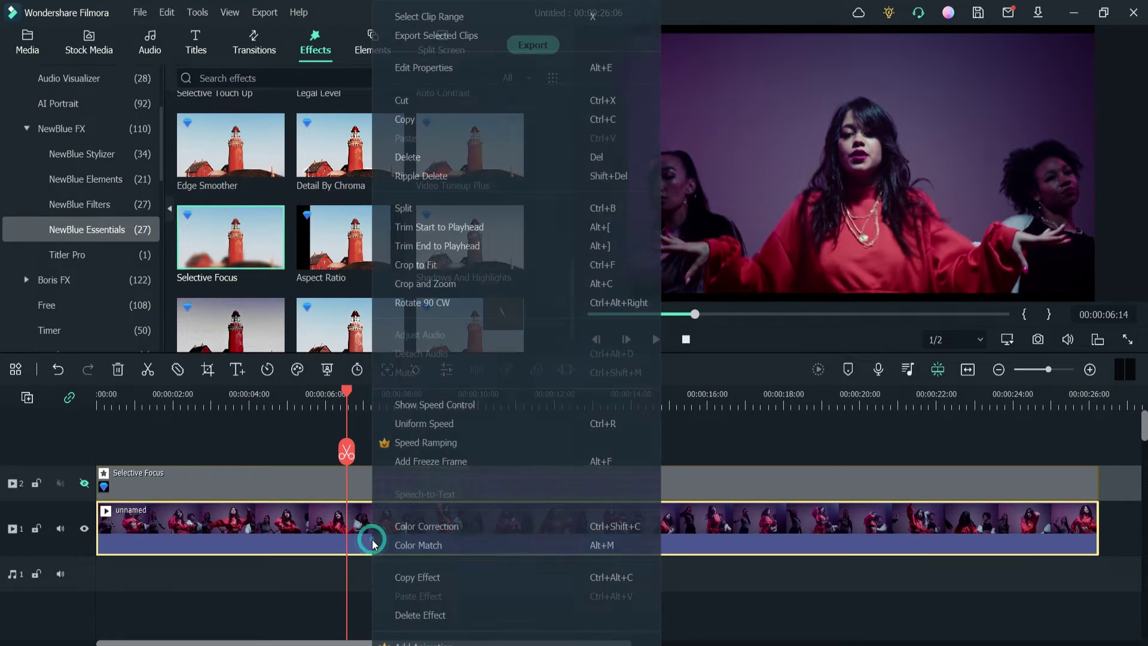
click(425, 268)
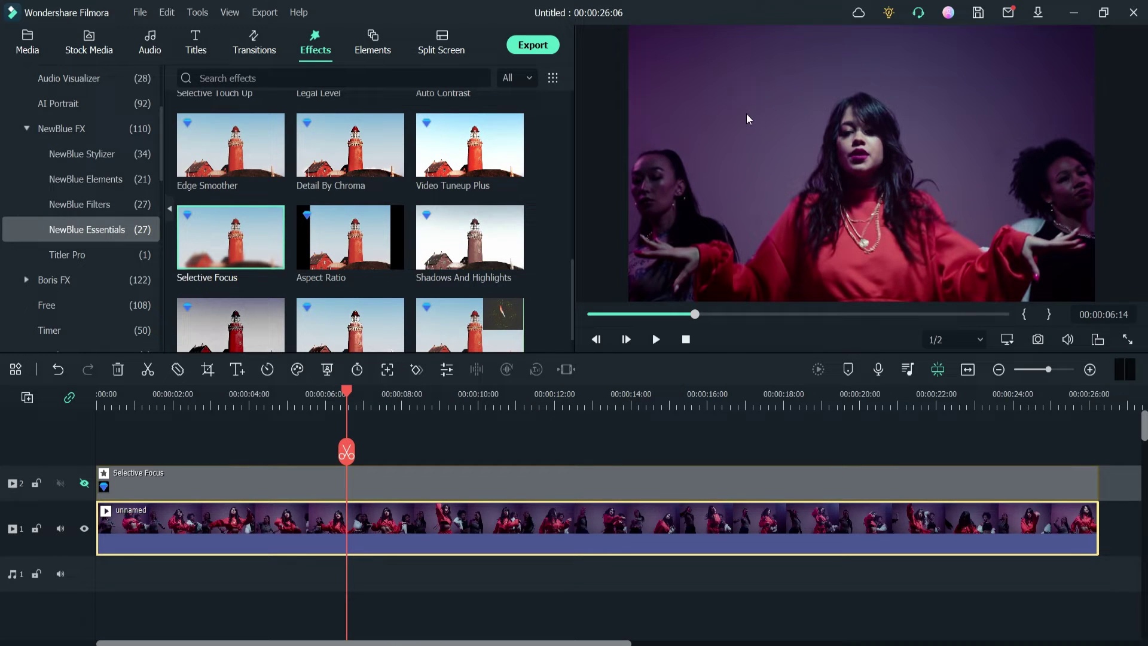
click(84, 483)
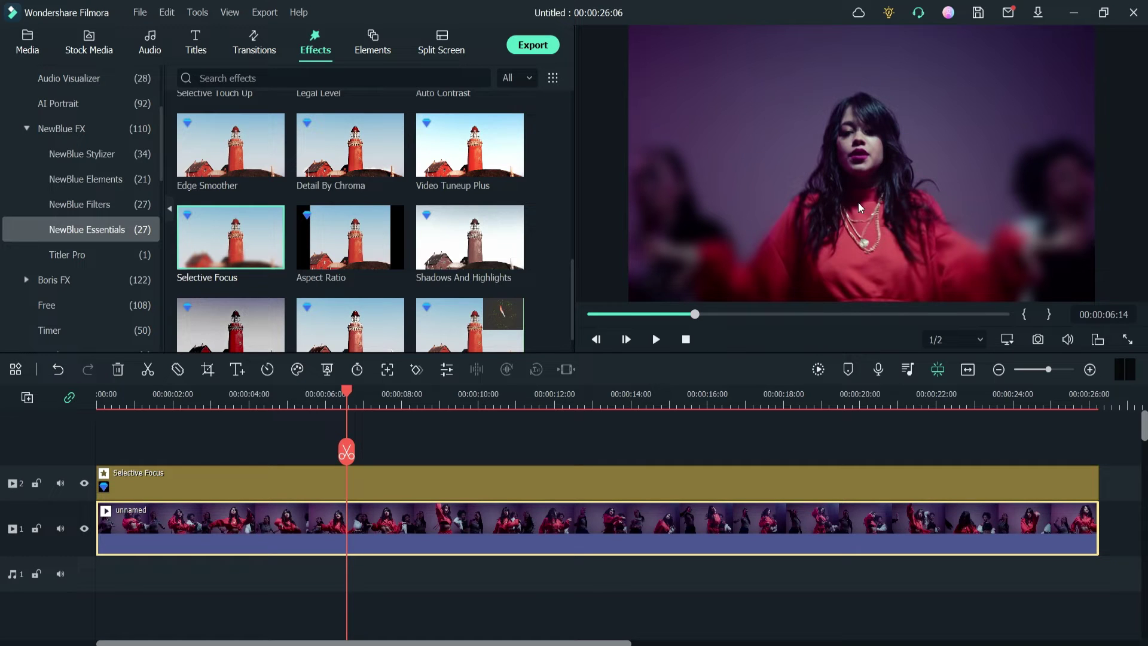
- Open the Selective Focus settings and apply the Portrait preset
double_click(238, 478)
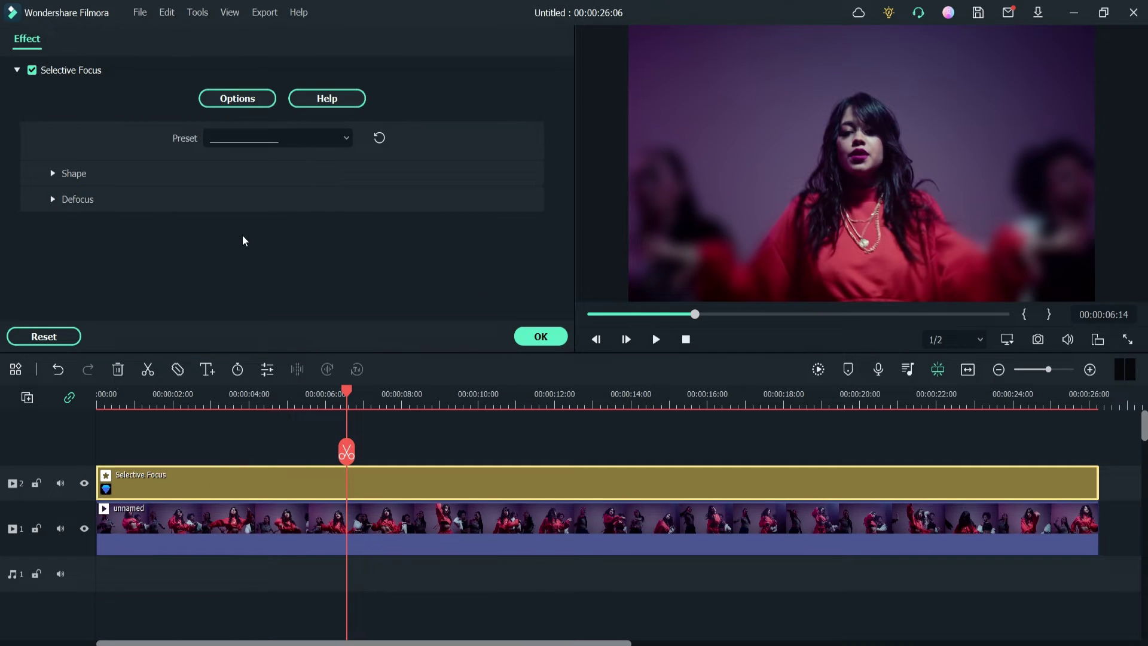
click(232, 140)
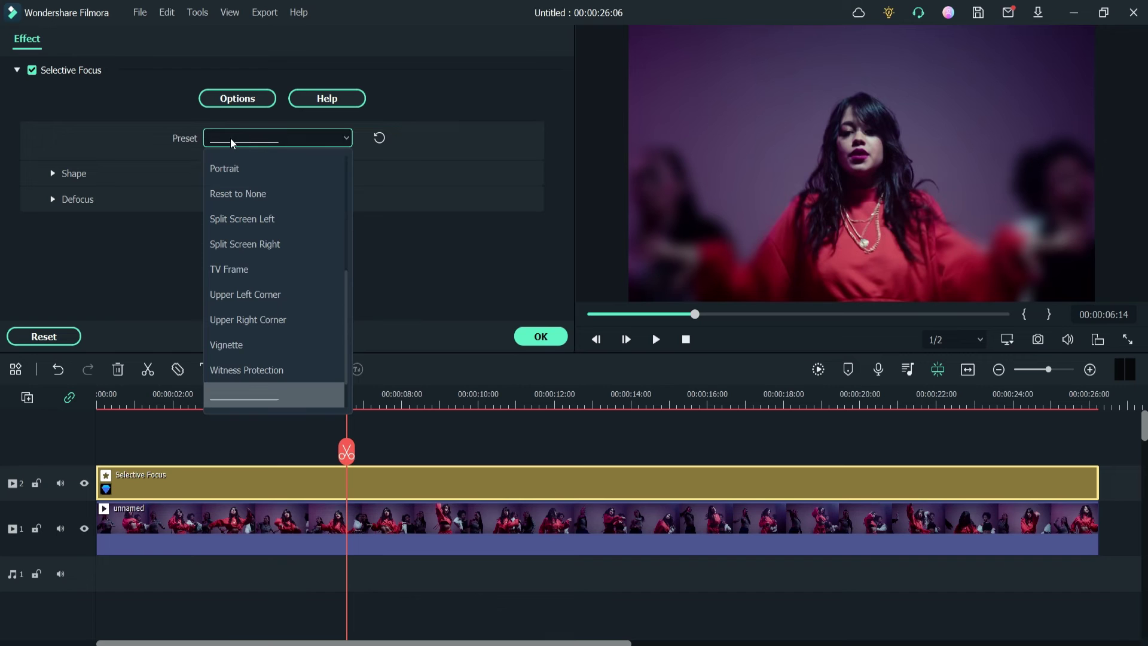
click(236, 169)
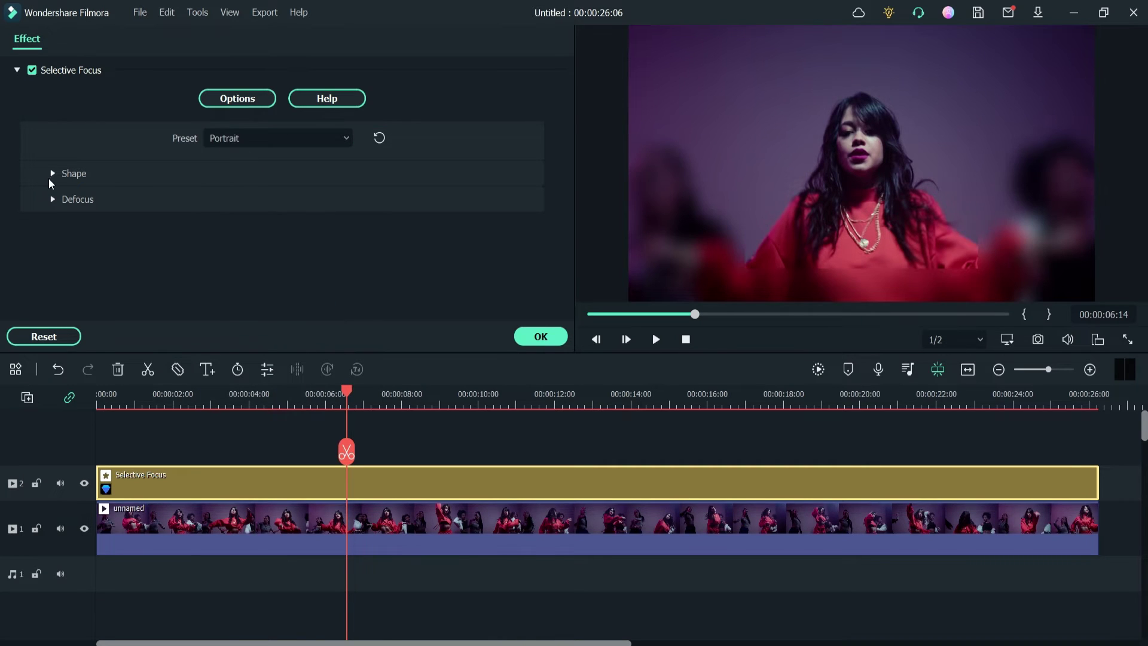
- Expand Shape, turn on Test Mask, and drag the mask's Top Left X to -3.75
click(51, 174)
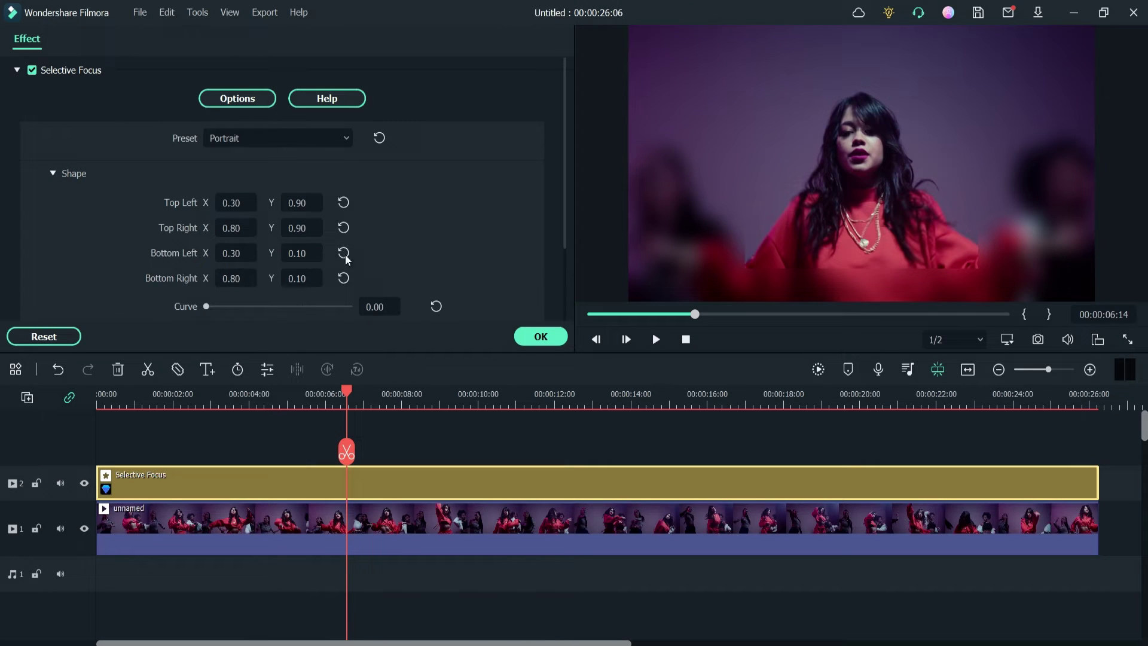
drag(565, 146, 560, 197)
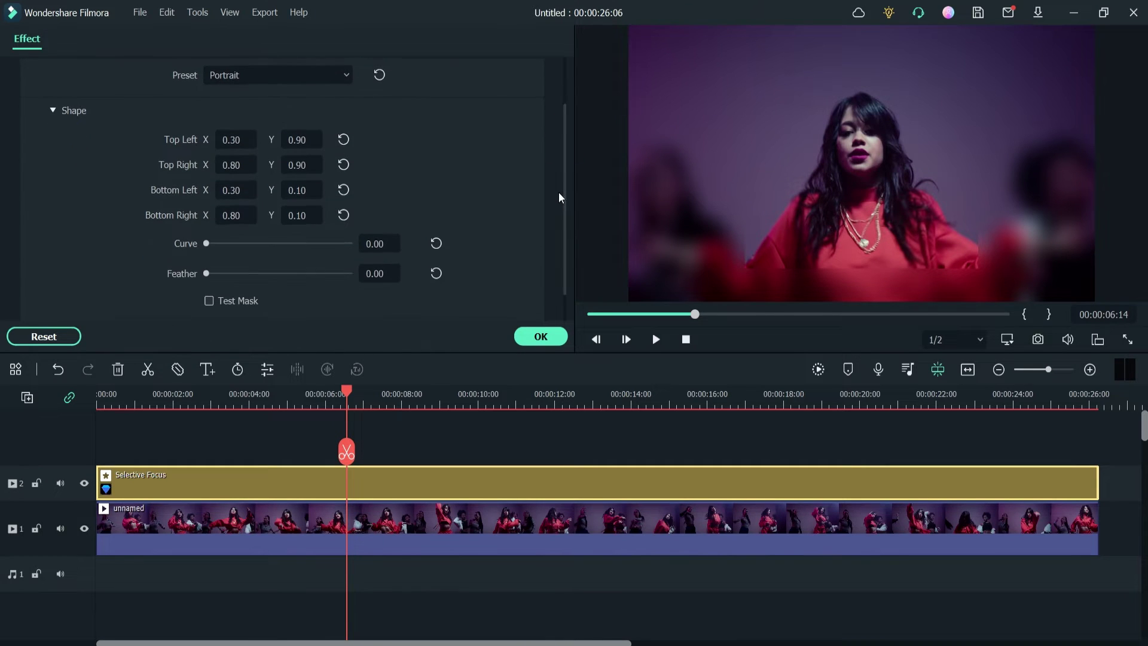
click(209, 300)
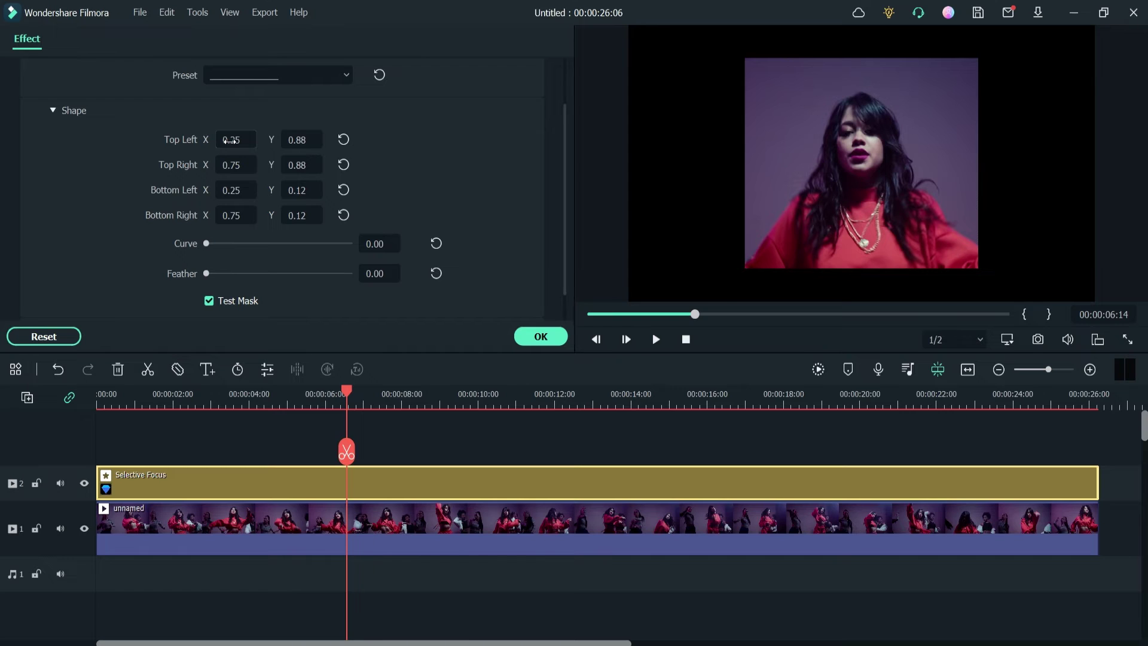
drag(230, 141, 317, 141)
- Apply the Blinders preset, preview it with Test Mask, and set Feather to 100.00
click(264, 80)
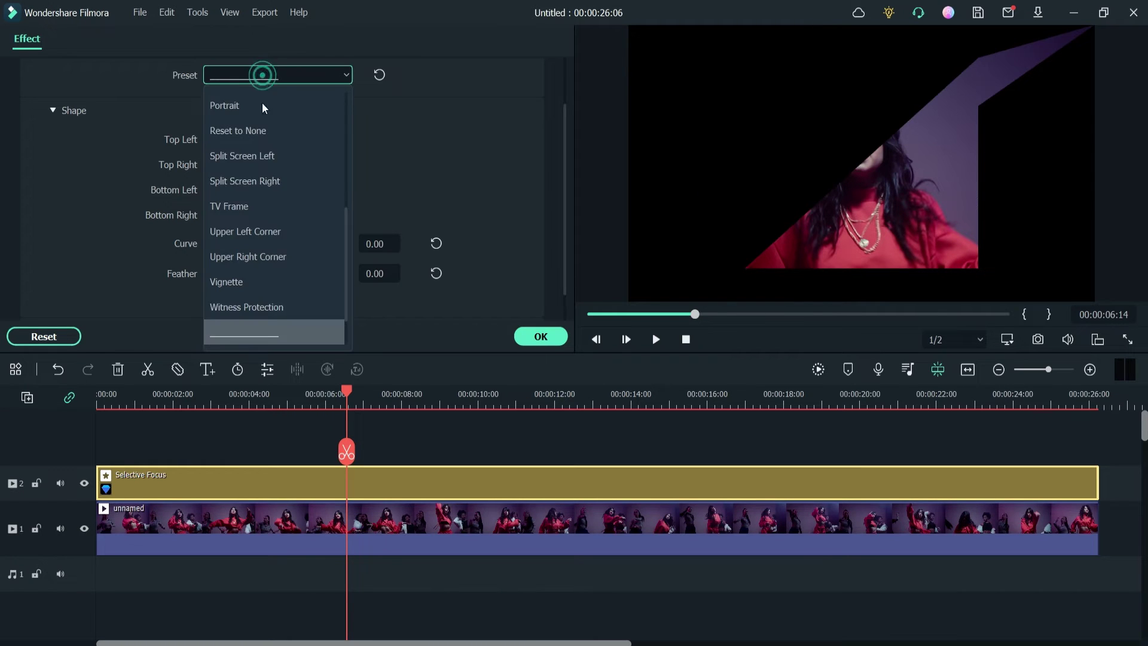
scroll(256, 128, up, 5)
click(255, 108)
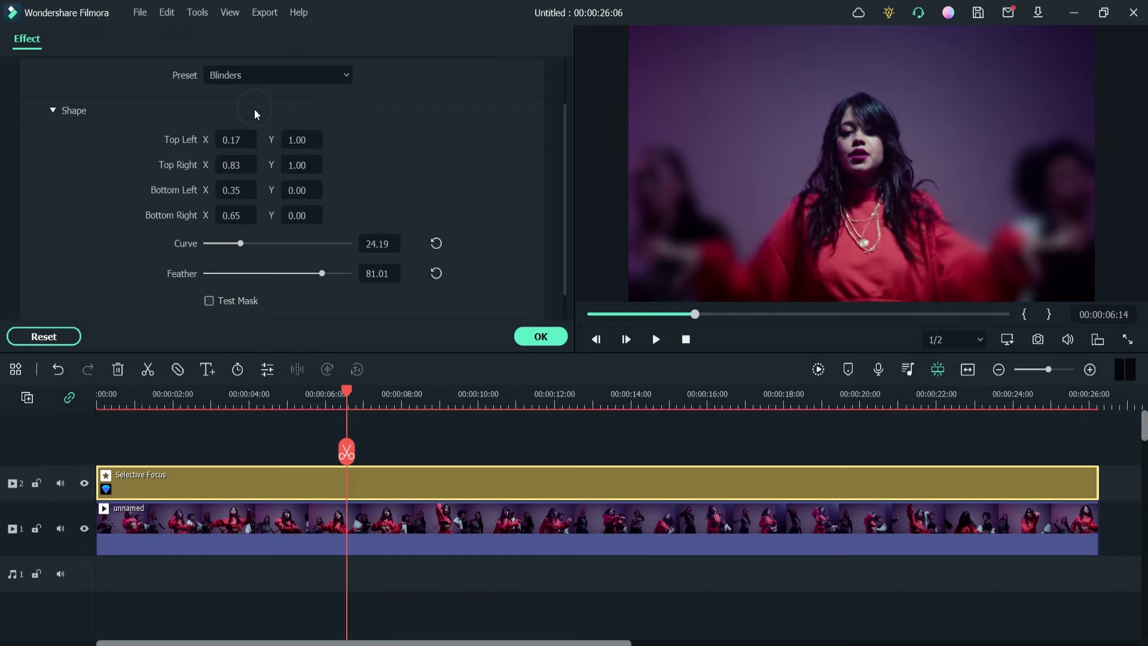
click(210, 302)
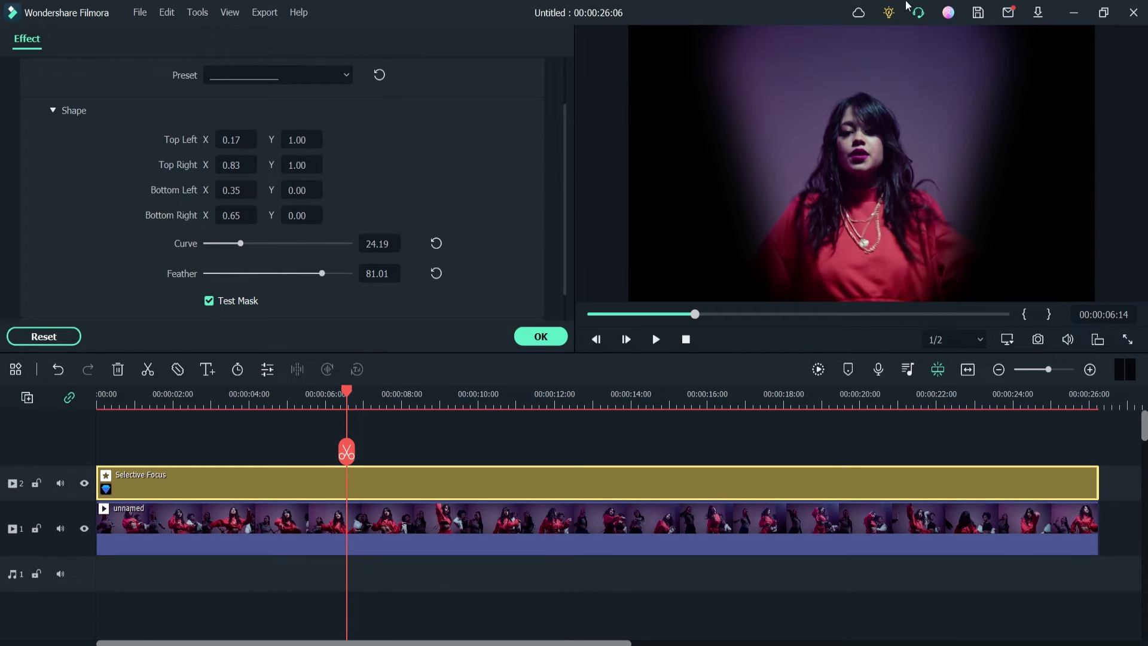
scroll(567, 170, down, 1)
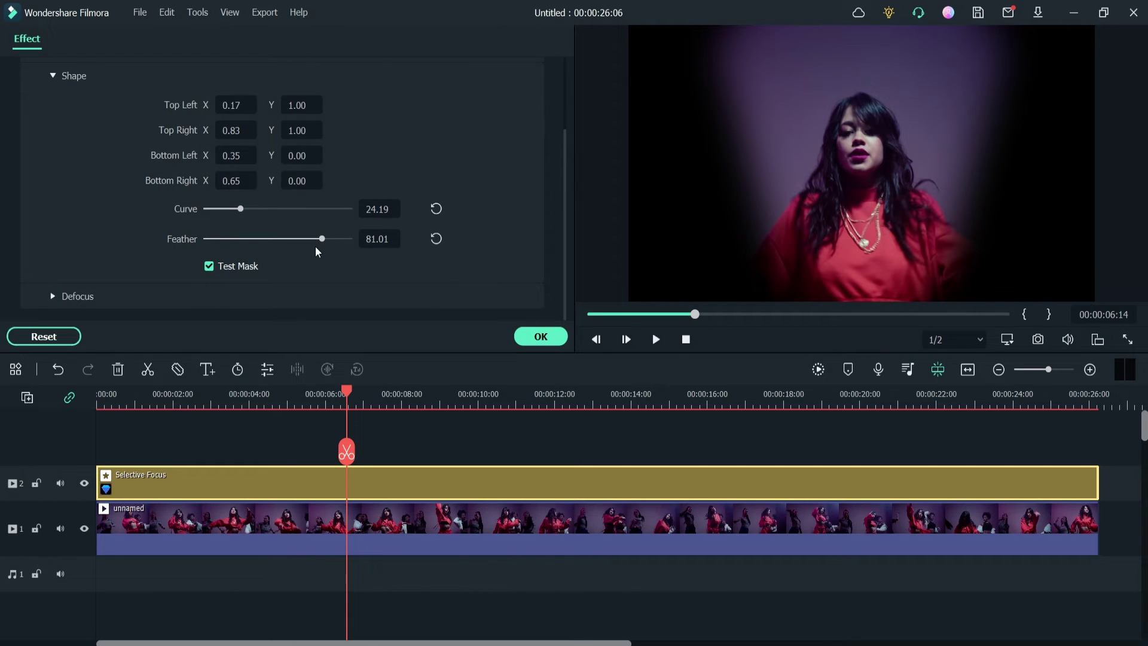
drag(322, 238, 286, 239)
drag(378, 241, 354, 237)
- Expand Defocus, turn off Test Mask, and set the background Blur to 100.00
click(60, 296)
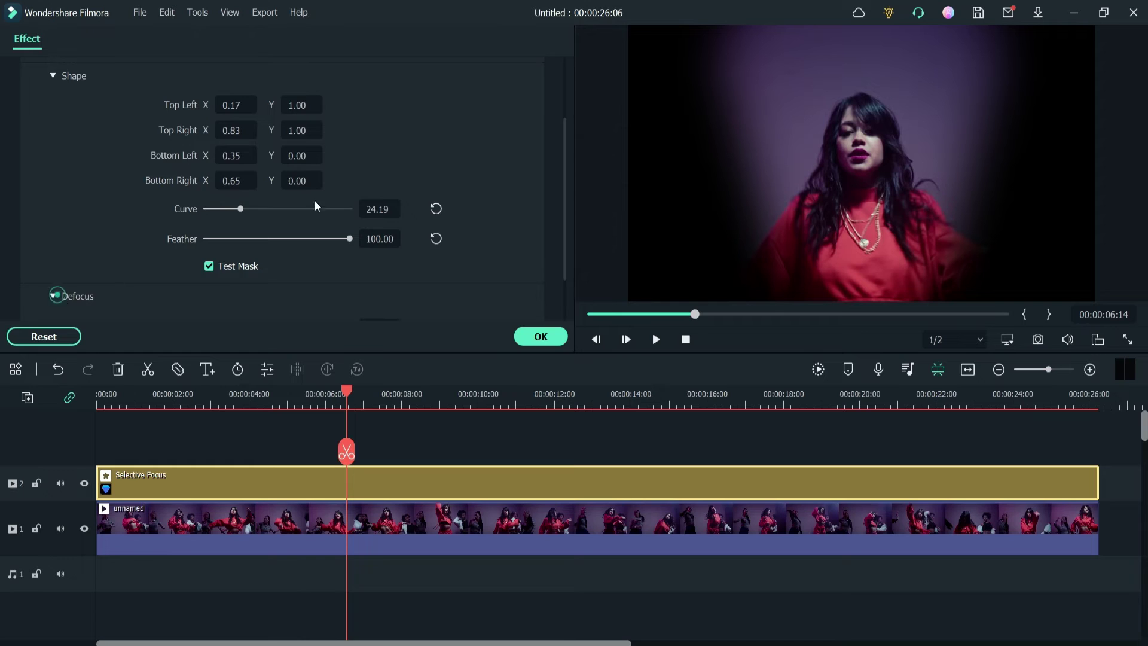
click(208, 202)
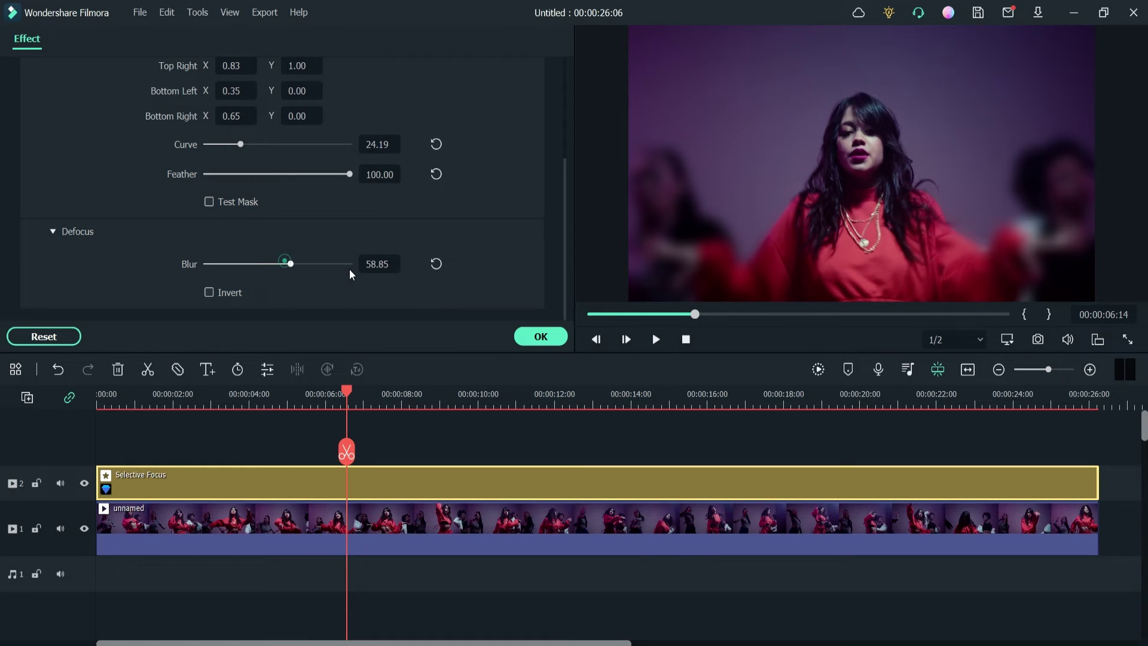
drag(285, 261, 372, 271)
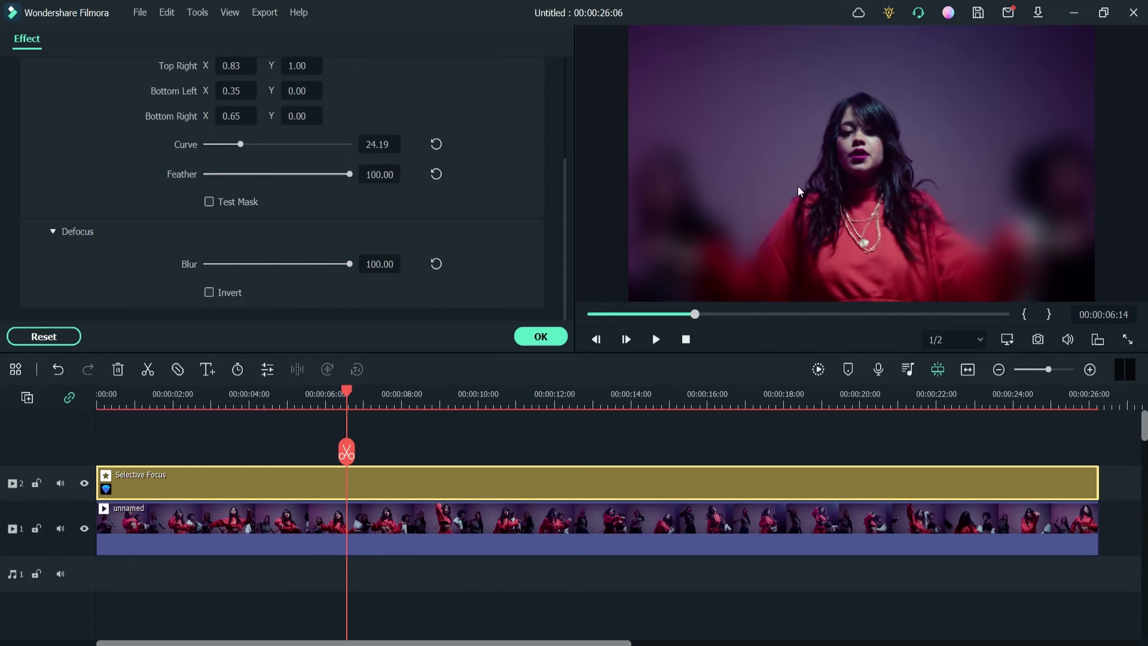
drag(214, 274, 198, 271)
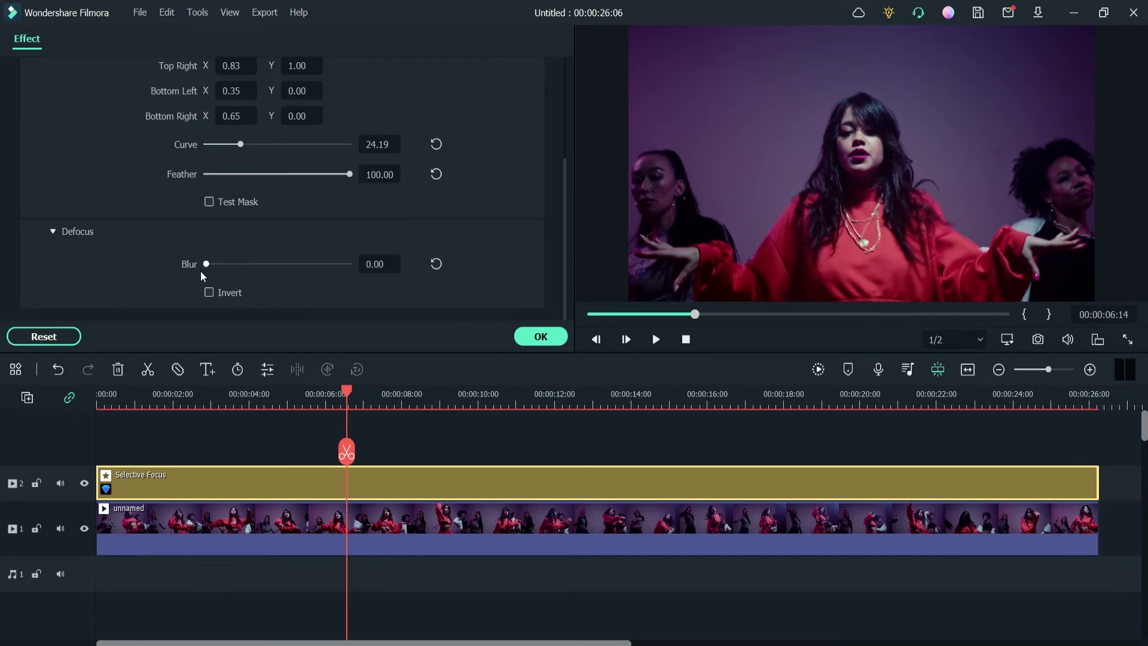
drag(206, 271, 436, 278)
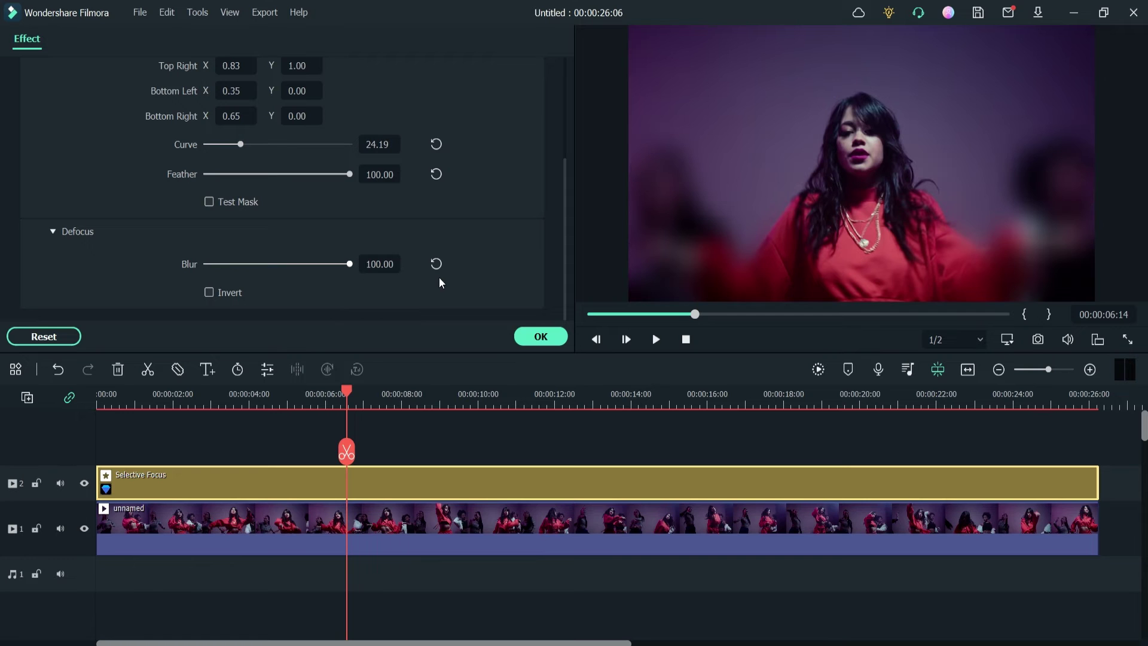
- Leave Invert unchecked so the centre dancer stays sharp, and turn Test Mask back on
click(209, 293)
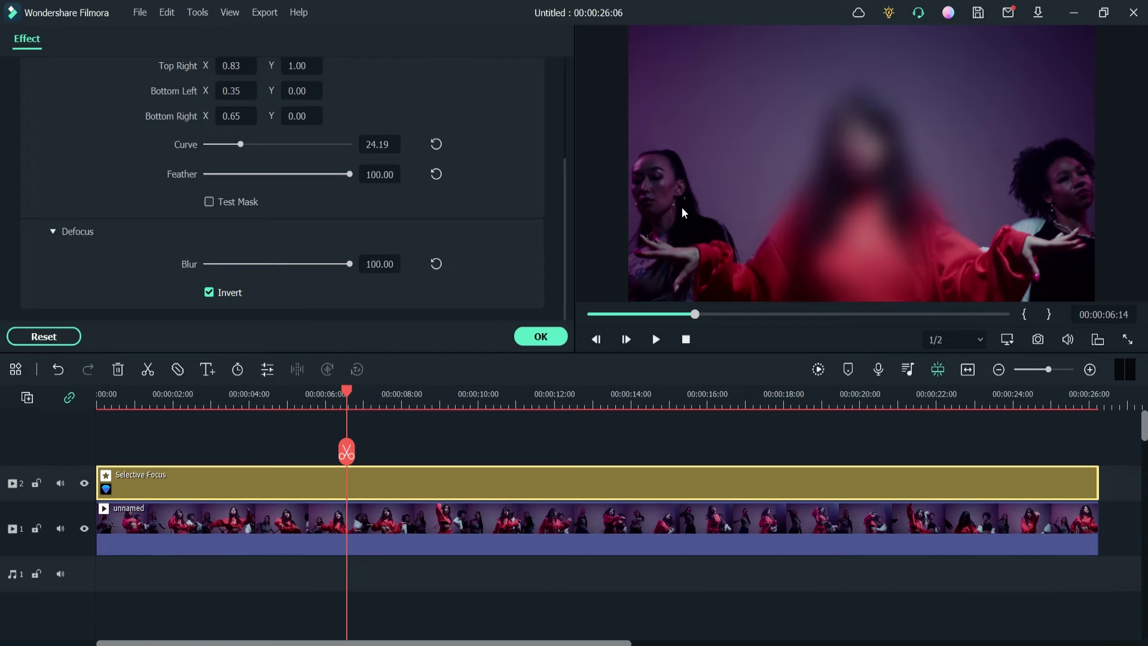
click(210, 293)
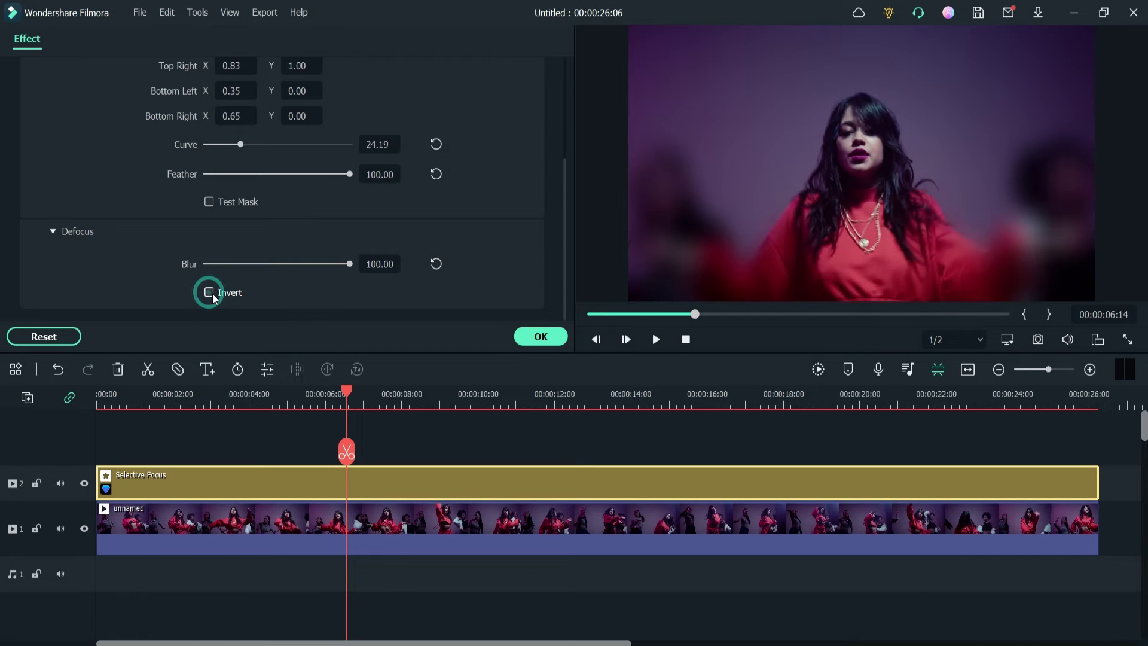
click(216, 202)
- Apply the Split Screen Left preset and set Feather to 59.38 with Test Mask on
scroll(348, 160, up, 3)
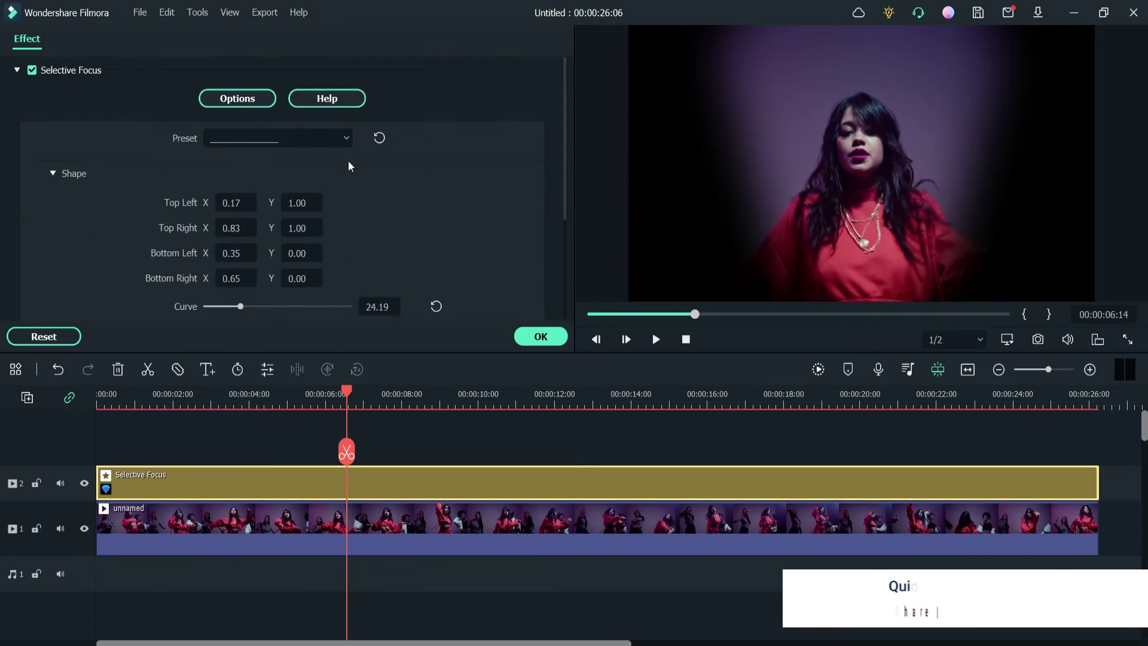
click(290, 137)
click(297, 219)
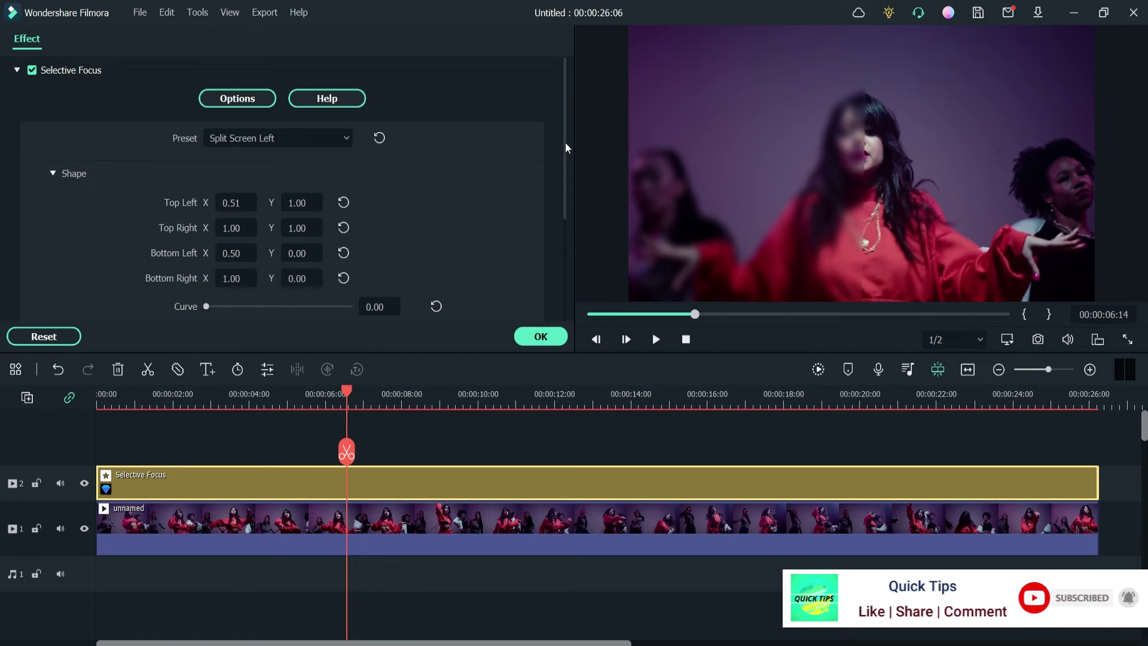
scroll(565, 148, down, 2)
click(210, 269)
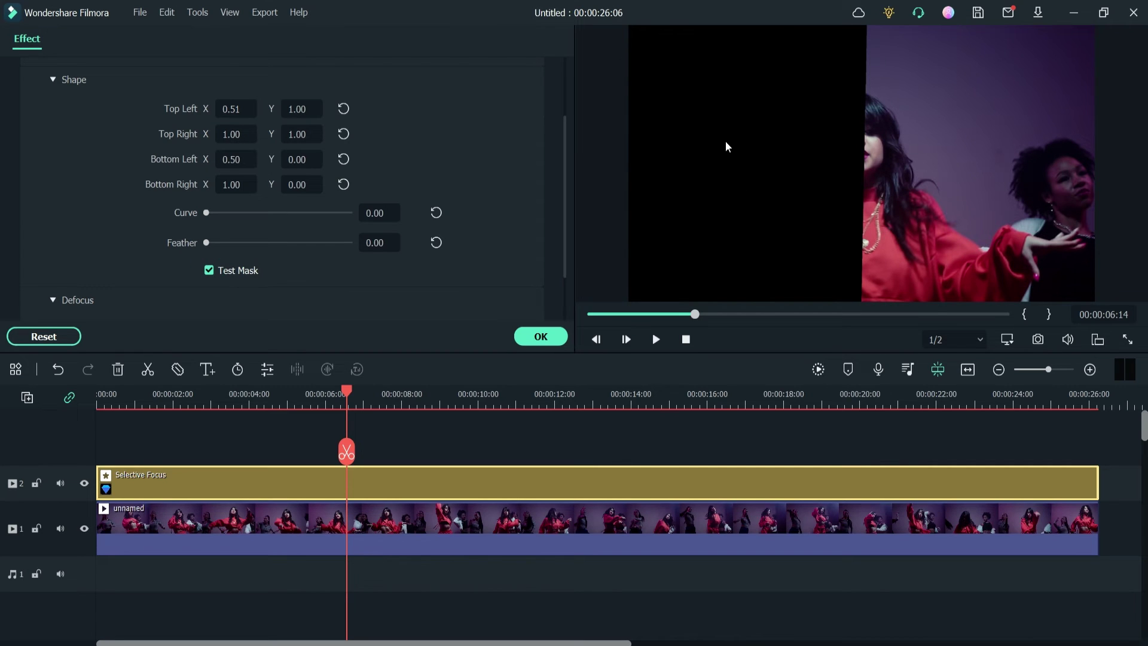
drag(208, 242, 291, 246)
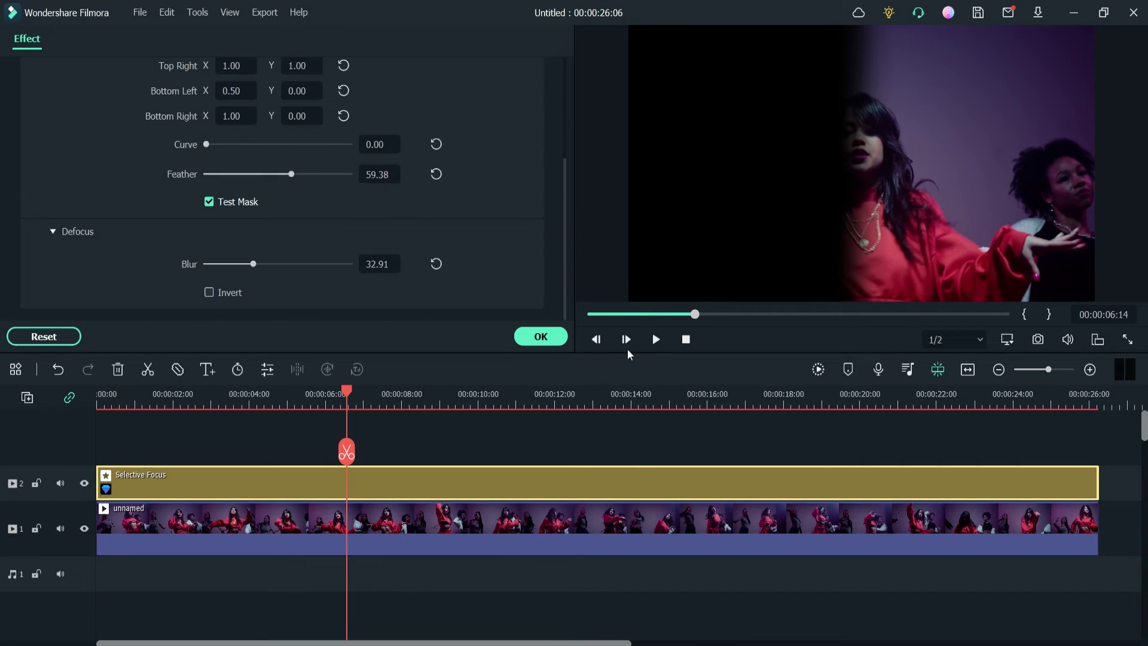
- Turn off Test Mask and play the clip from the start to review the left-side blur
click(656, 339)
click(656, 339)
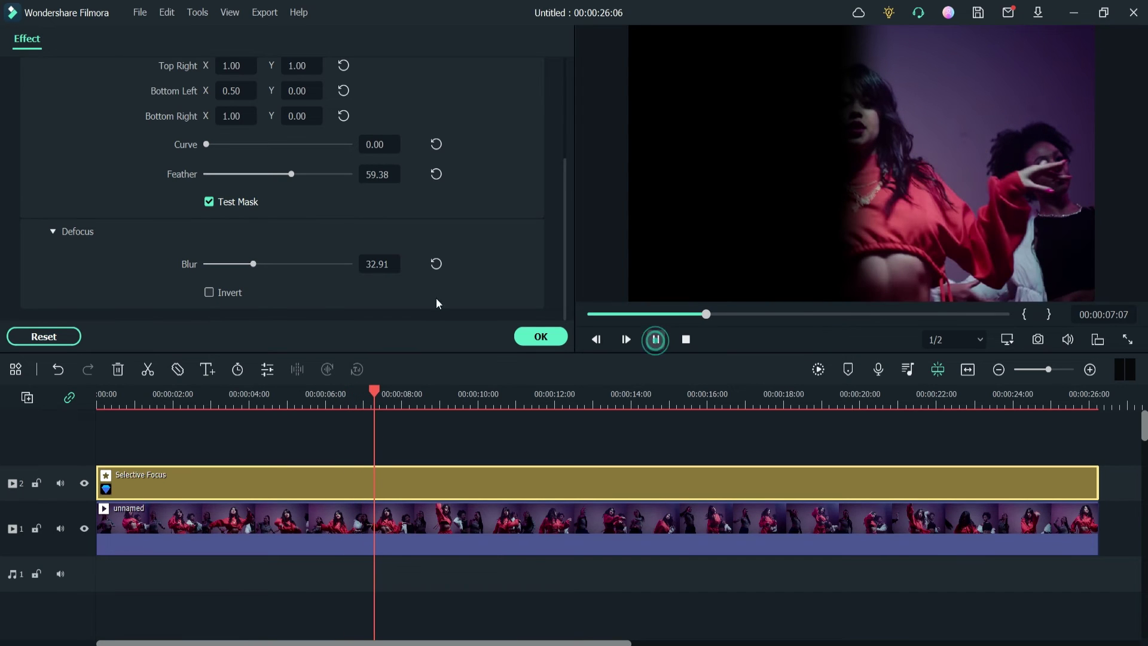
click(209, 201)
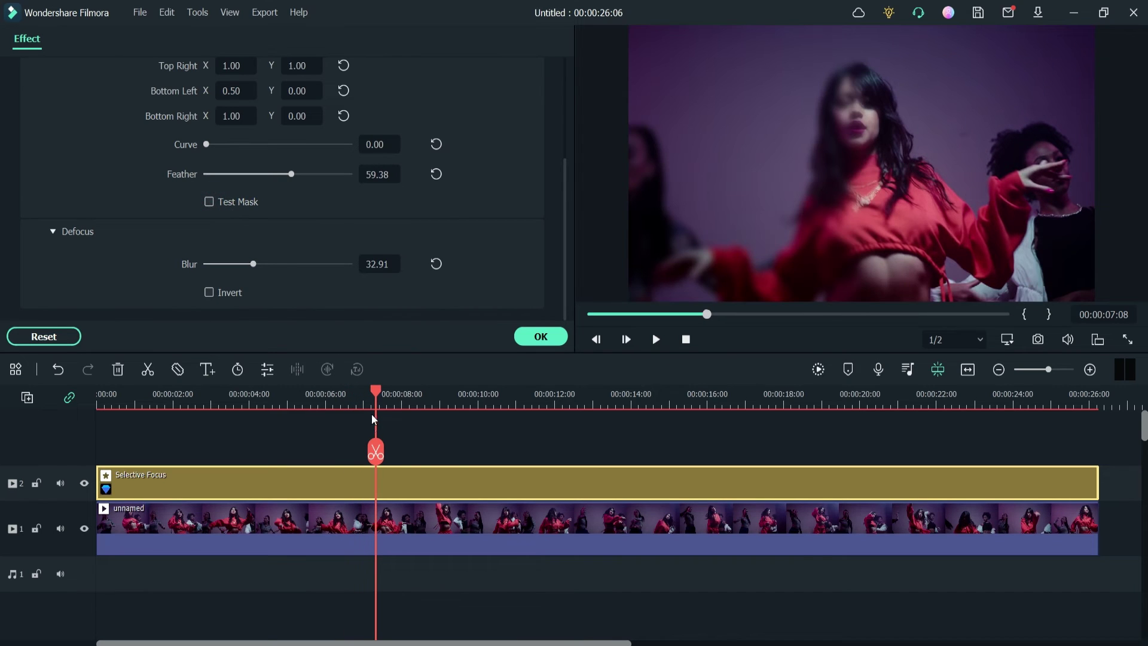
key(Home)
click(655, 341)
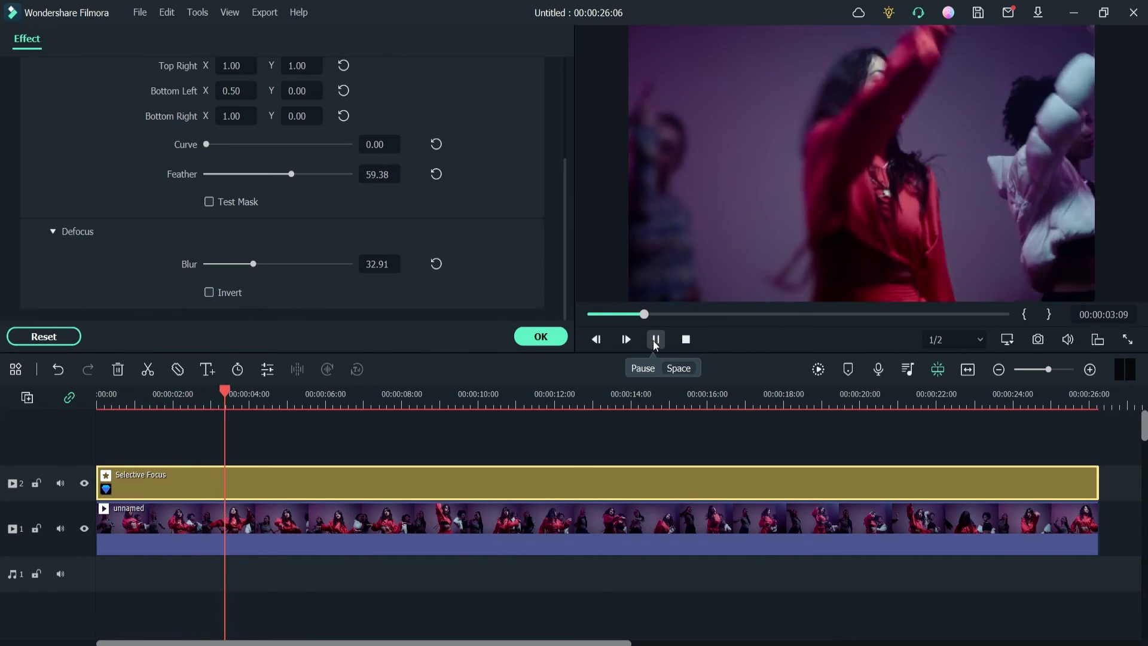
click(654, 340)
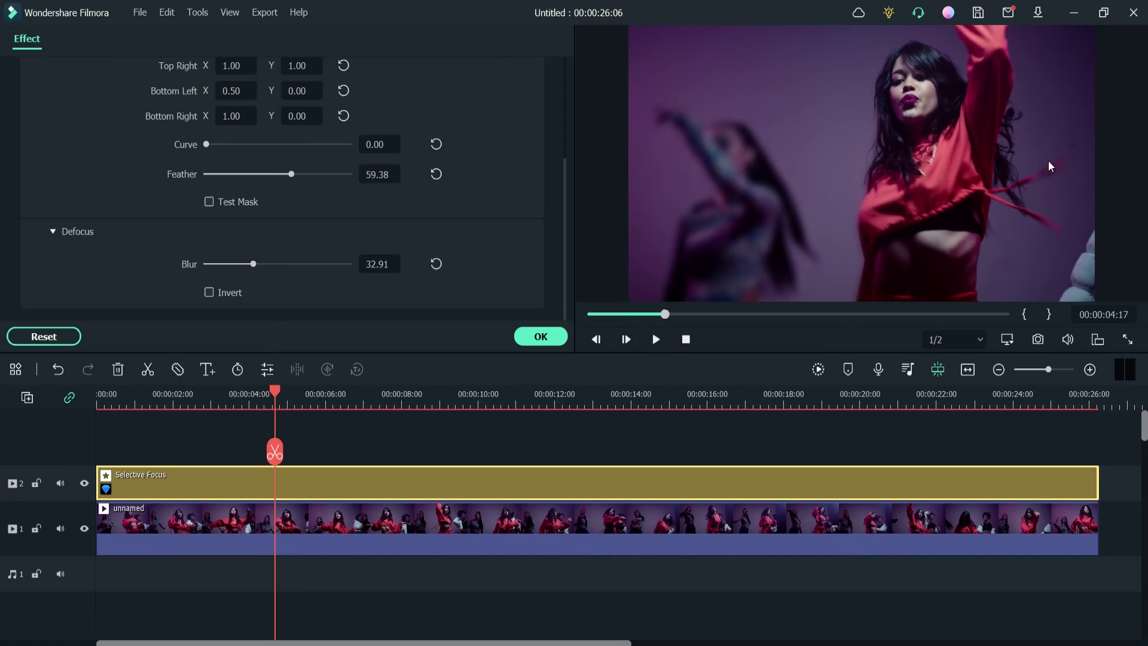
- Choose the Centered Oval focus preset
scroll(457, 185, up, 3)
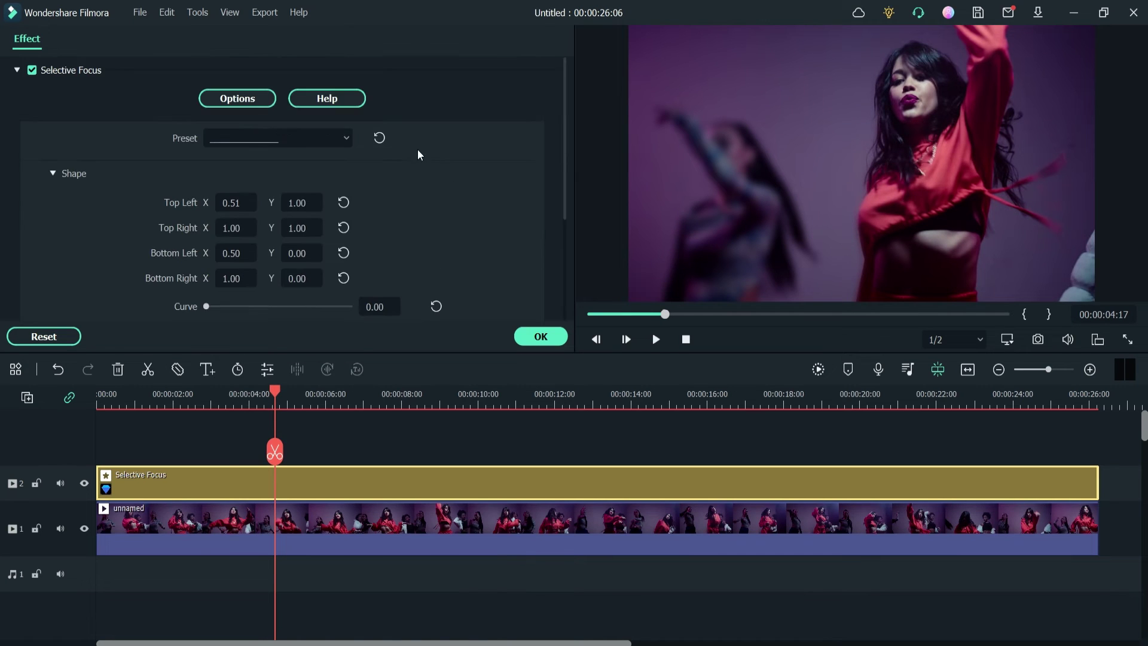
click(281, 143)
scroll(304, 180, up, 2)
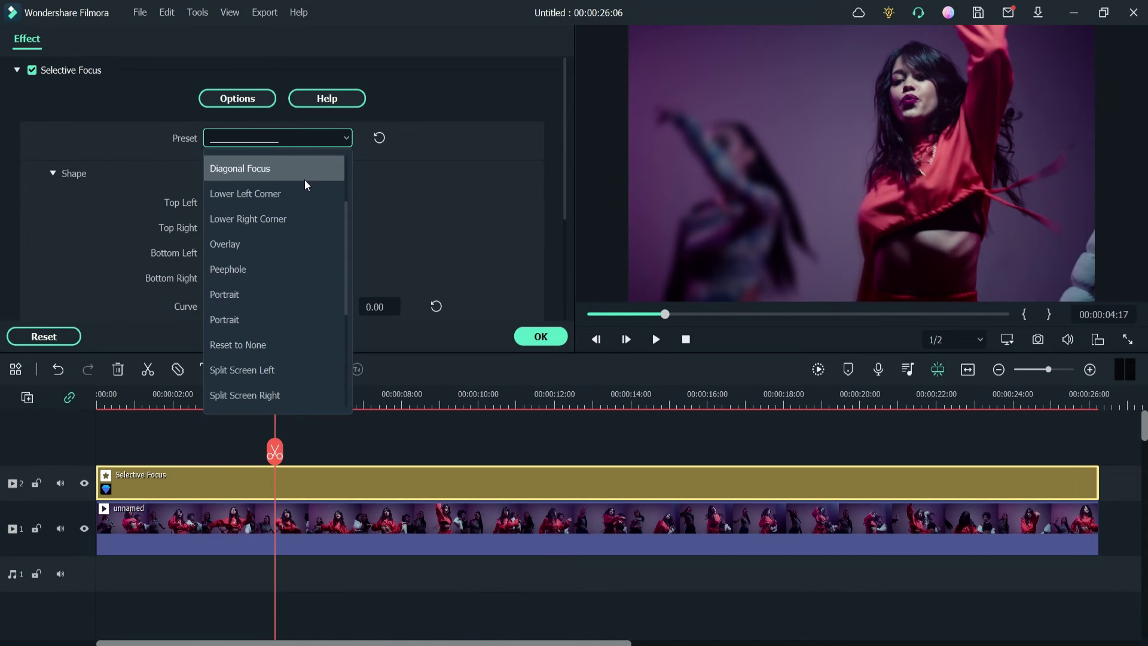
scroll(307, 179, up, 2)
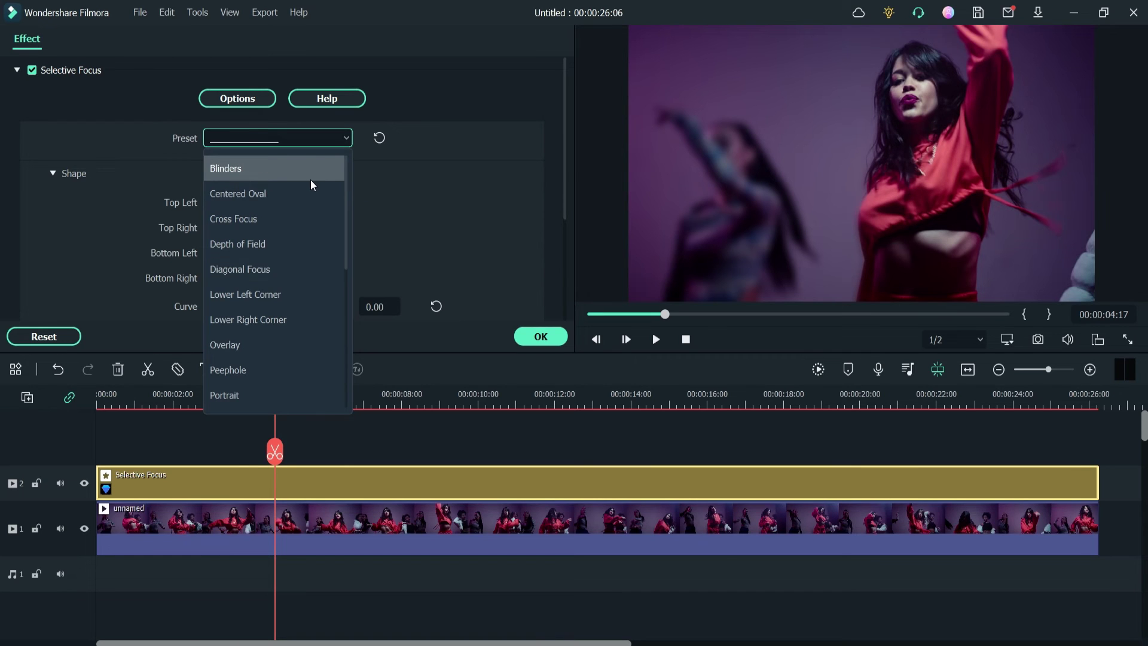
click(248, 197)
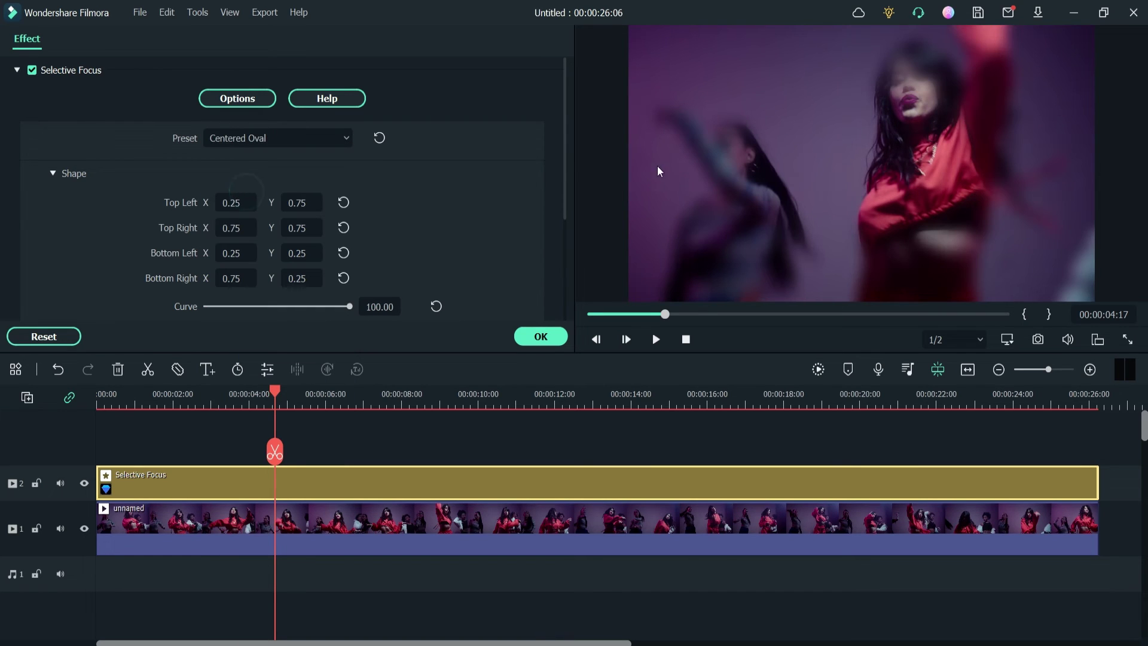
- Set Feather to 0 and Blur to 86.46 using Test Mask, then play from near the start
scroll(272, 251, down, 3)
click(210, 202)
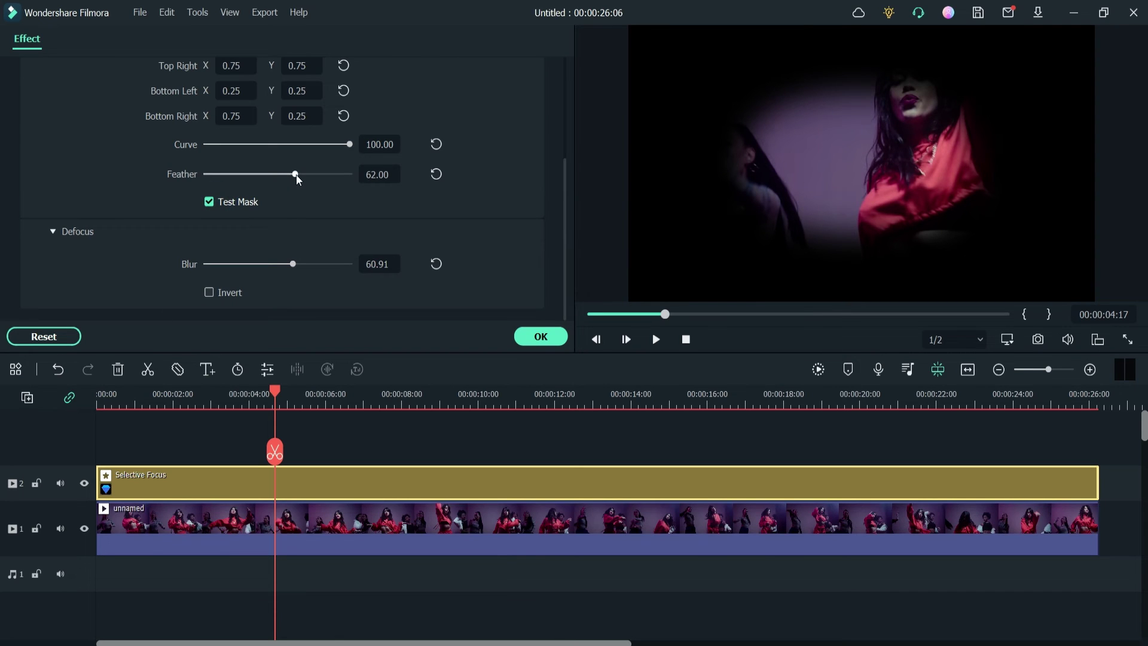
drag(296, 175, 162, 174)
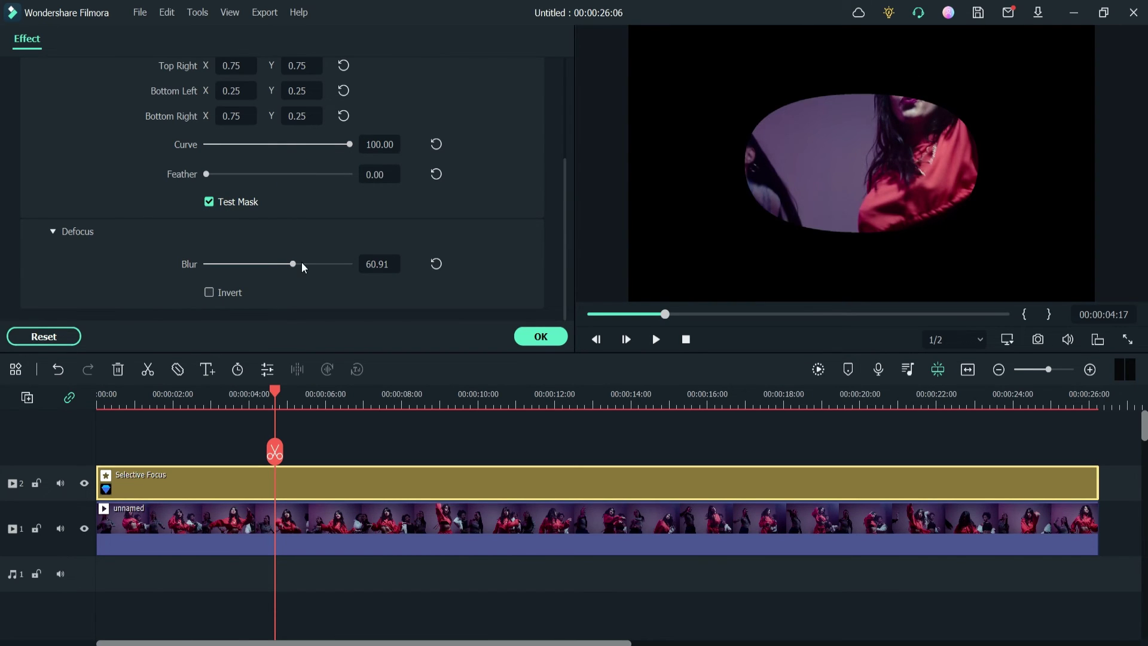
drag(293, 264, 330, 264)
click(210, 203)
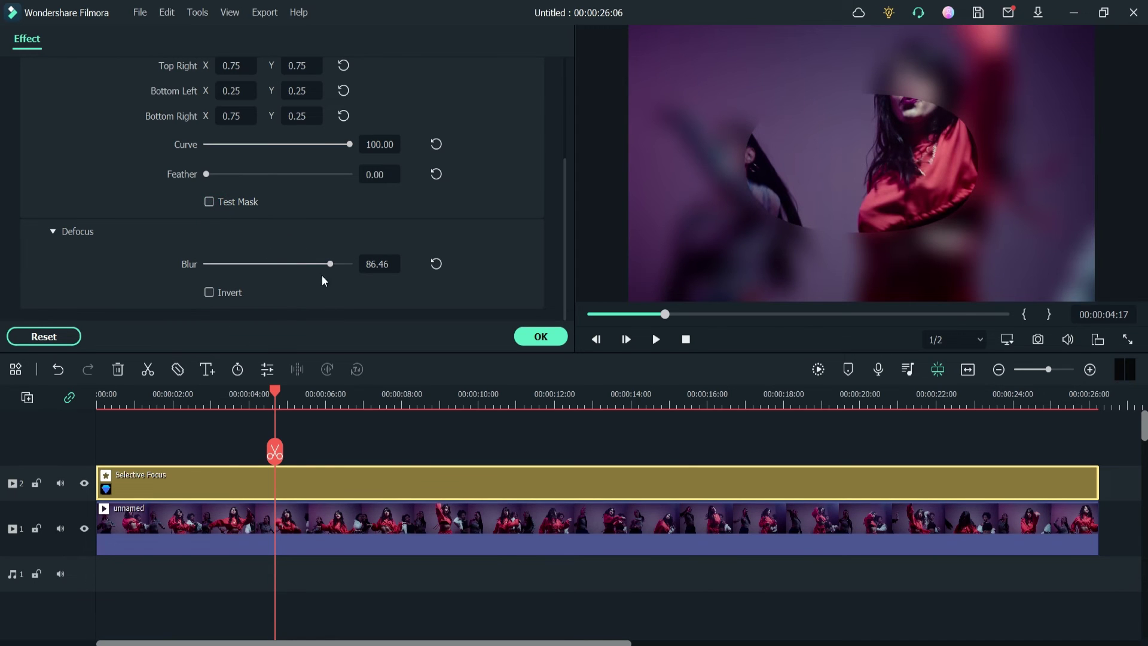
drag(276, 393, 129, 393)
click(656, 339)
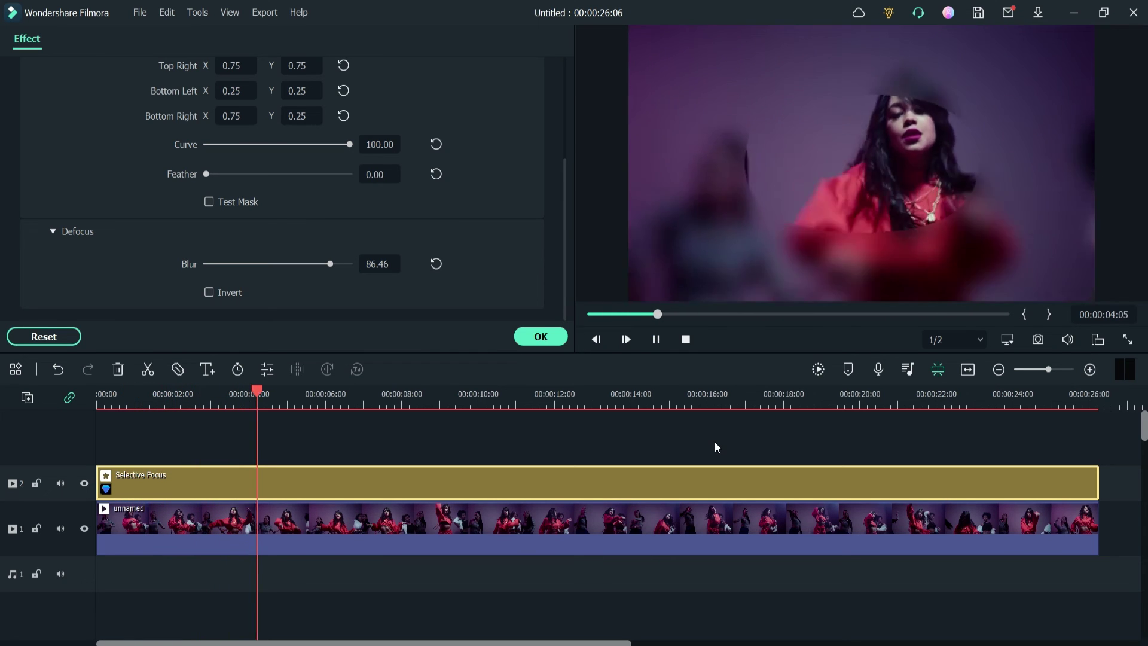
- Pause playback, show the mask, and nudge then reset the Top Left X corner
click(656, 339)
scroll(236, 159, up, 3)
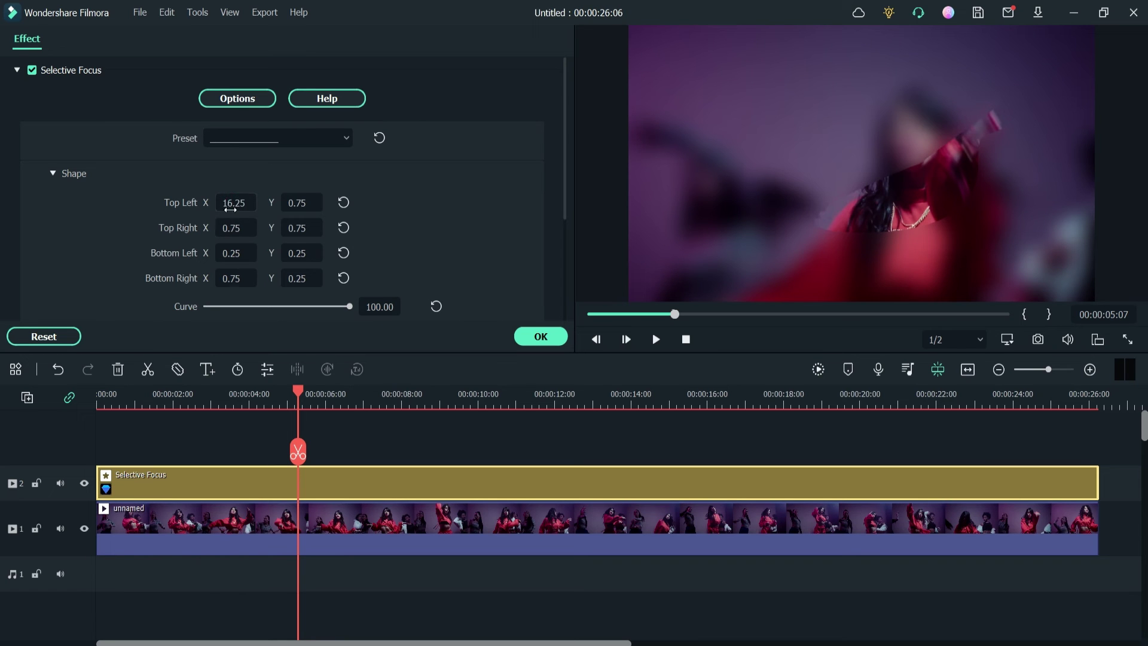
scroll(417, 220, down, 3)
click(209, 203)
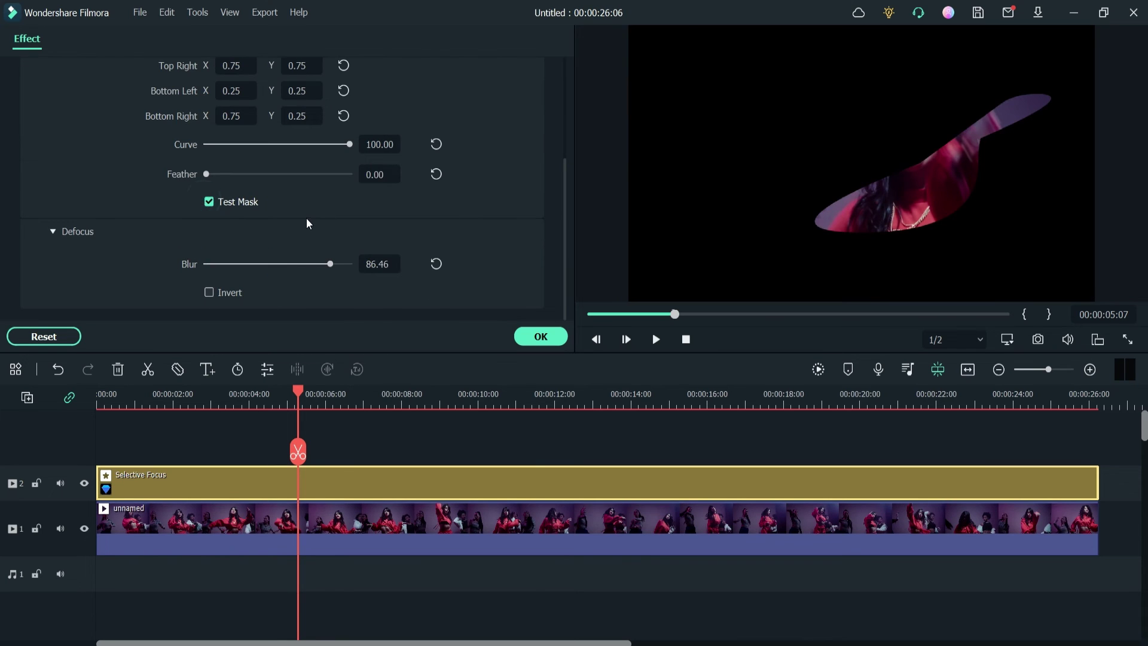
scroll(267, 205, up, 3)
drag(242, 201, 257, 202)
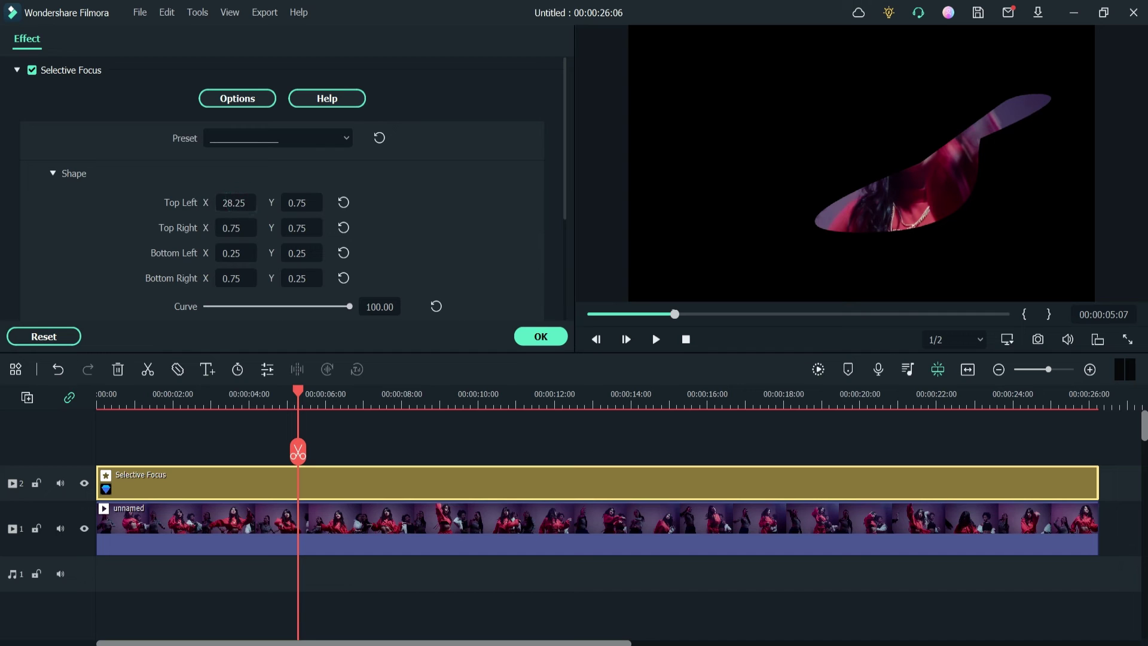
click(343, 202)
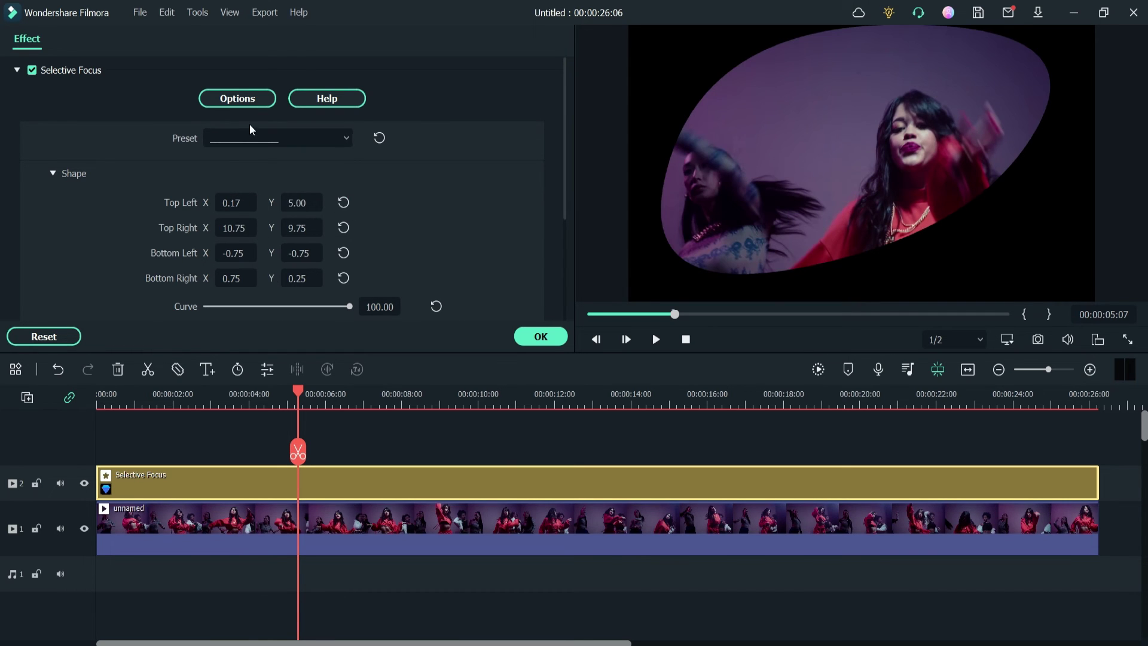
- Try the TV Frame and Upper Left Corner presets, then go back to the top of the Preset list
click(266, 135)
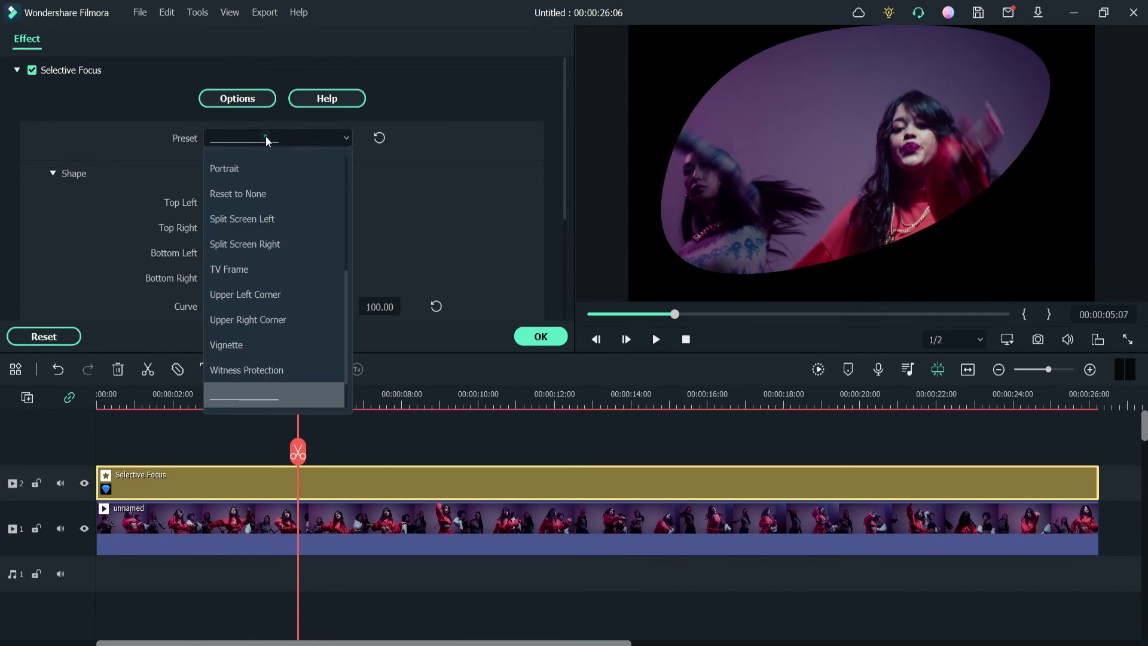
click(279, 267)
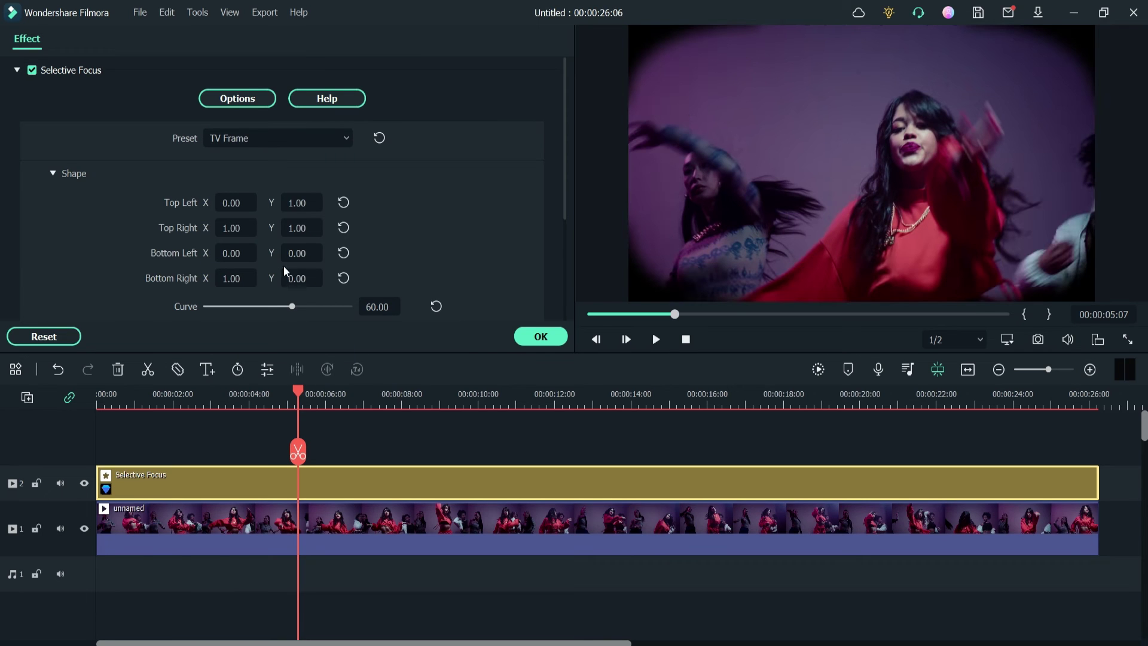
click(281, 140)
click(286, 294)
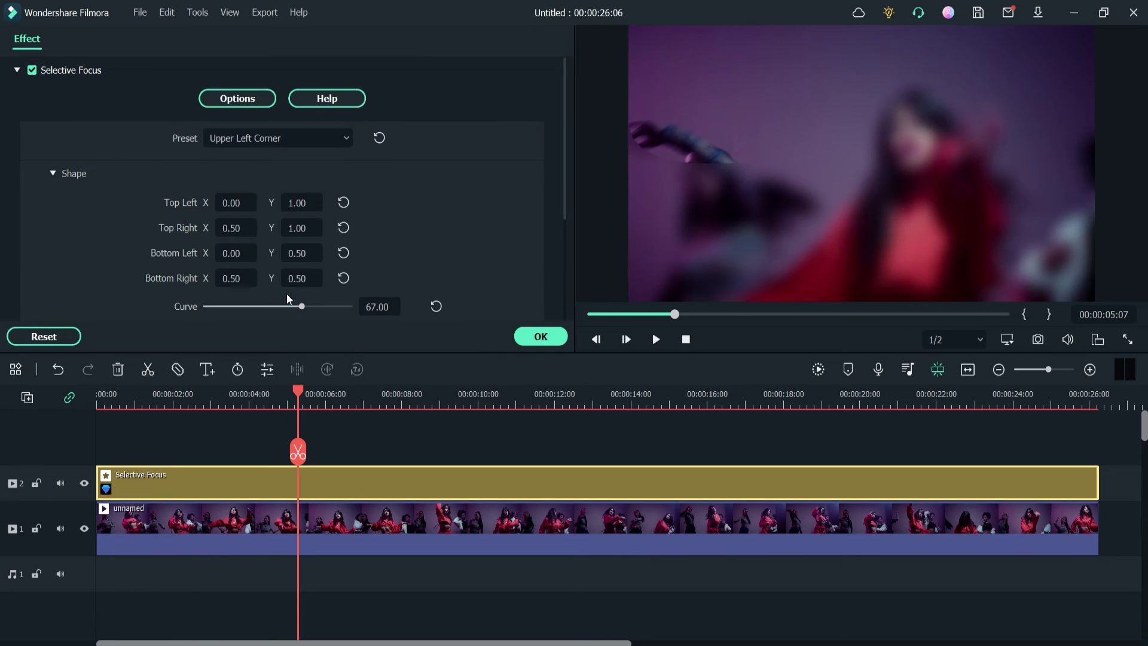
click(256, 136)
scroll(266, 195, up, 2)
- Apply the first Selective Focus preset, set Feather to 0 and Blur to 100
click(261, 167)
scroll(270, 221, down, 3)
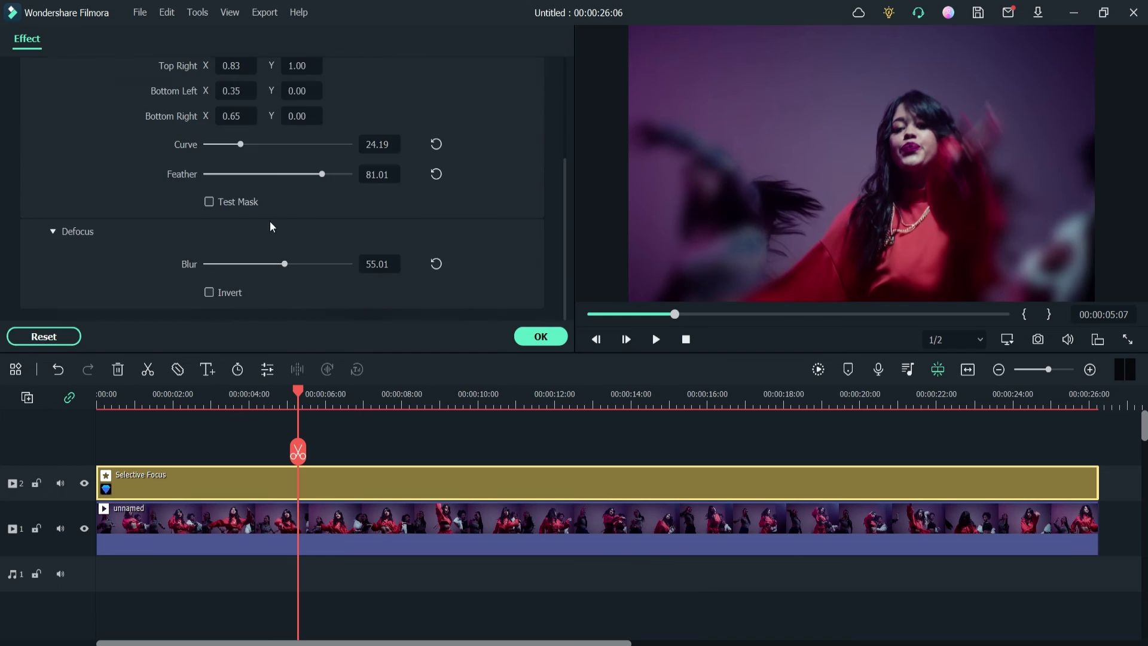
drag(322, 174, 182, 174)
scroll(371, 255, up, 3)
scroll(325, 178, down, 3)
drag(348, 261, 356, 262)
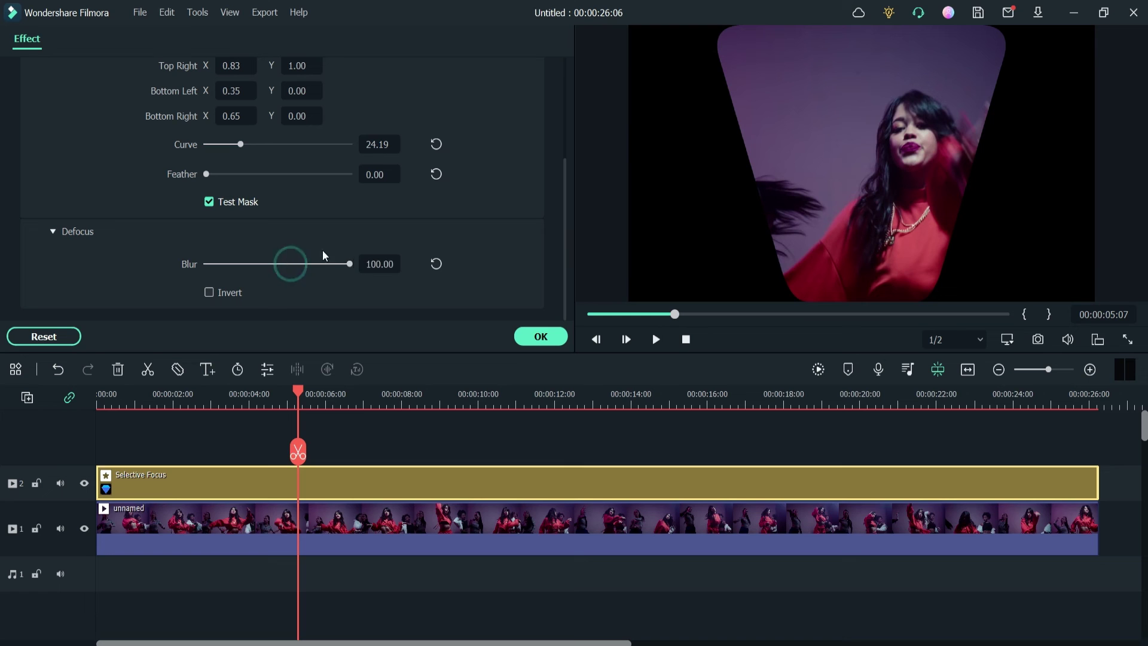
click(209, 201)
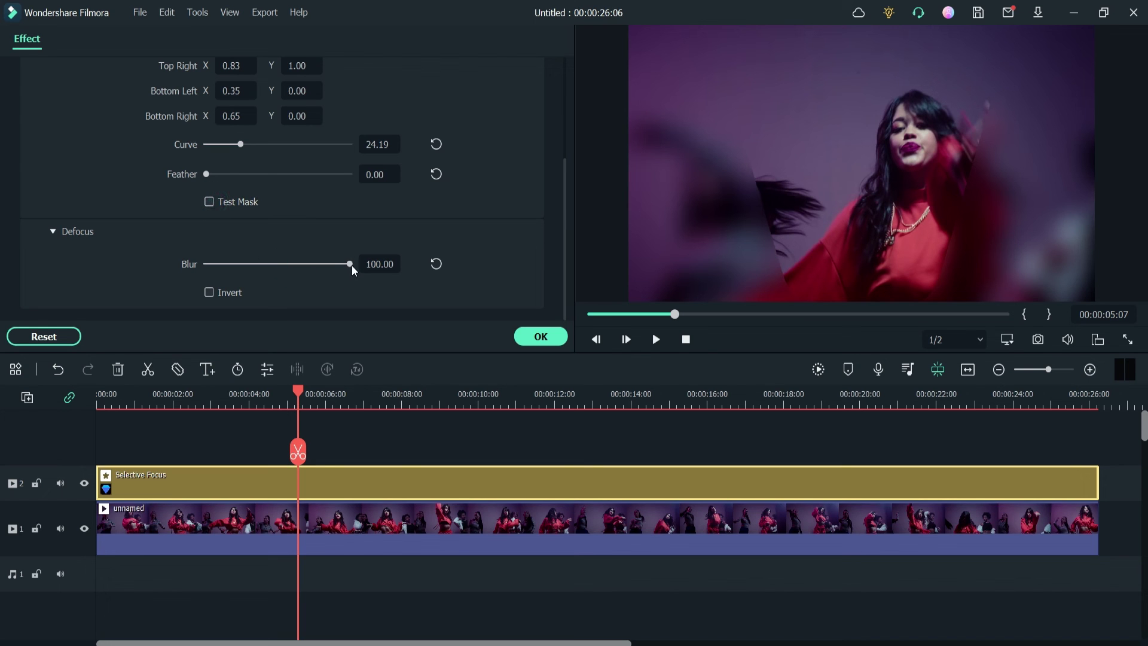
- Set Curve to 100 and Feather to 33.85, hide Test Mask, and confirm with OK
drag(240, 145, 373, 145)
click(220, 203)
drag(207, 174, 255, 175)
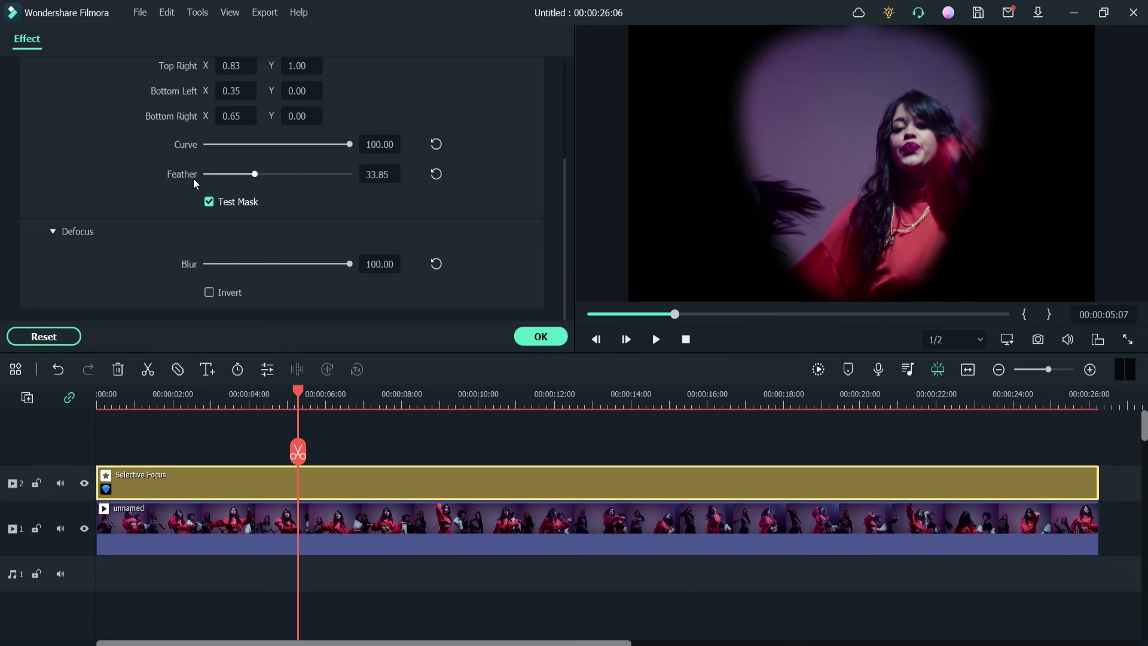
click(211, 202)
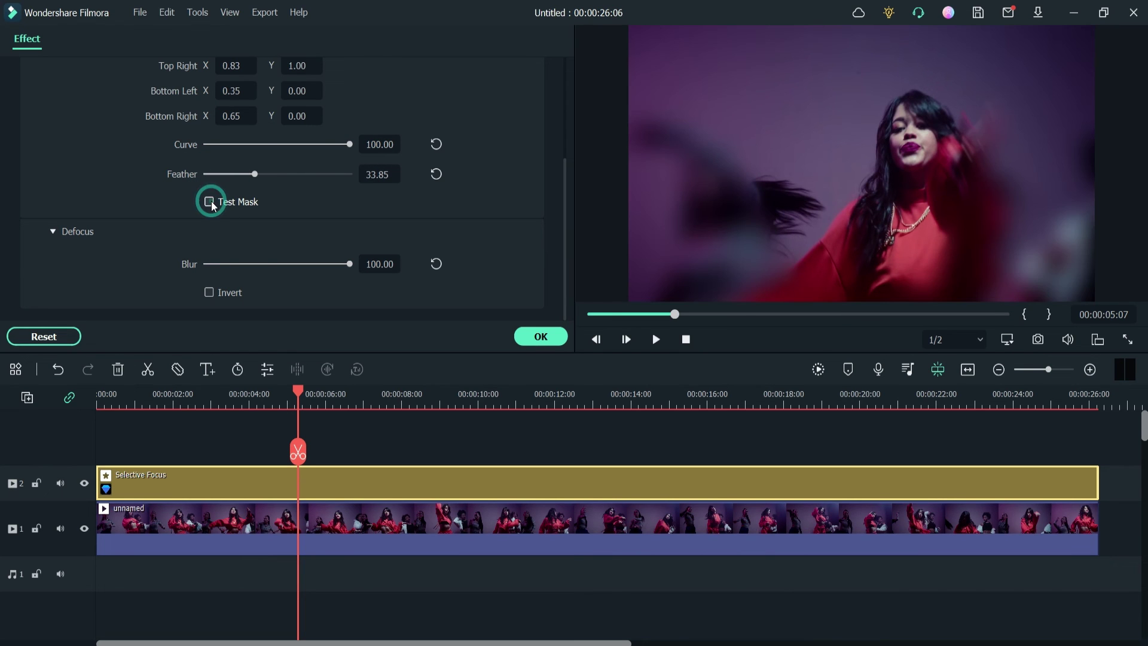
click(541, 337)
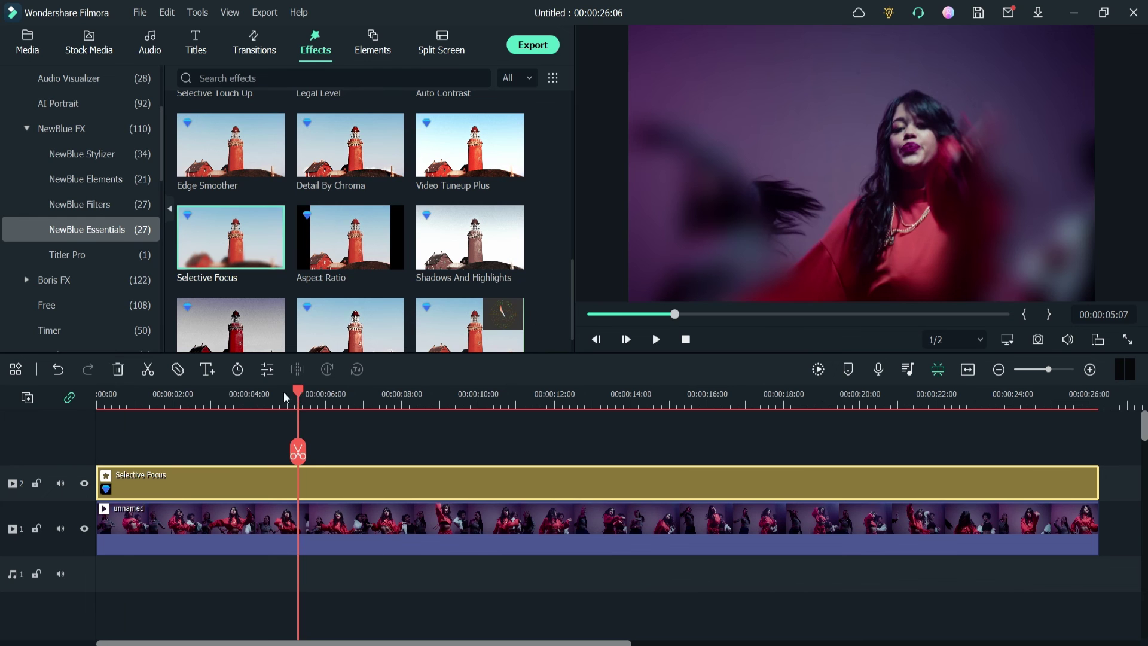